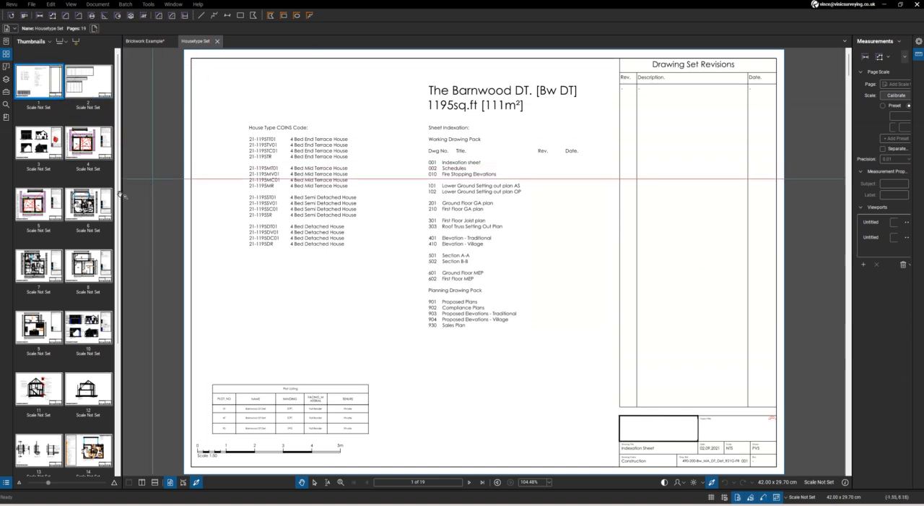
# Look through the Housetype Set page thumbnails, then view the 4x4 Template and 2x2 A1Template pages in Brickwork Example
pyautogui.scroll(-3, 78, 329)
pyautogui.scroll(-1, 78, 329)
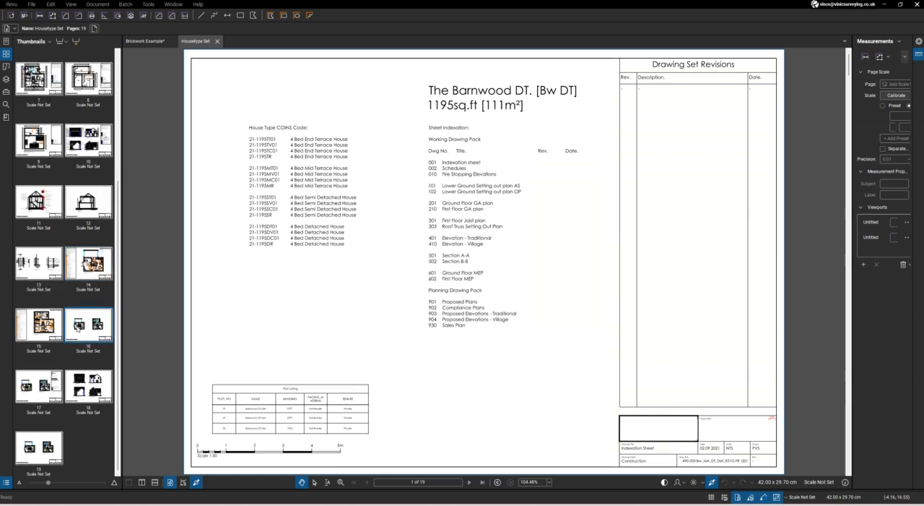
pyautogui.scroll(4, 78, 328)
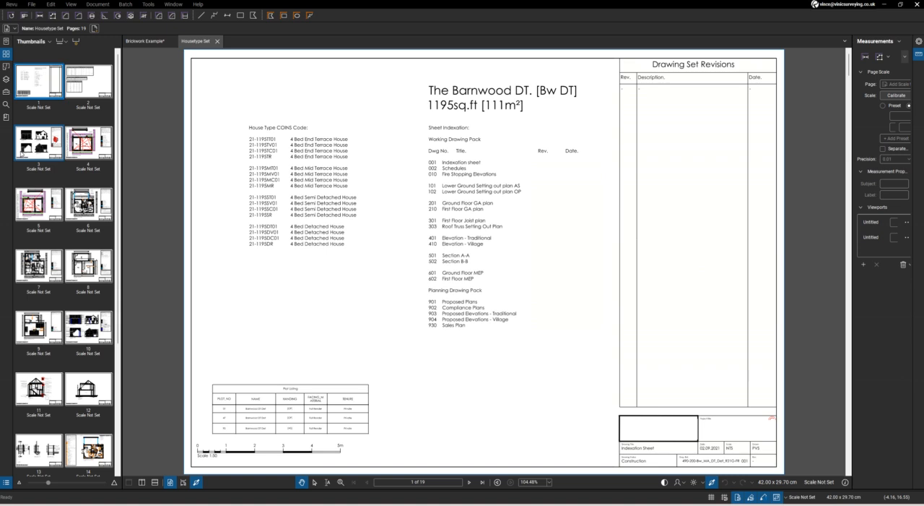
pyautogui.click(145, 42)
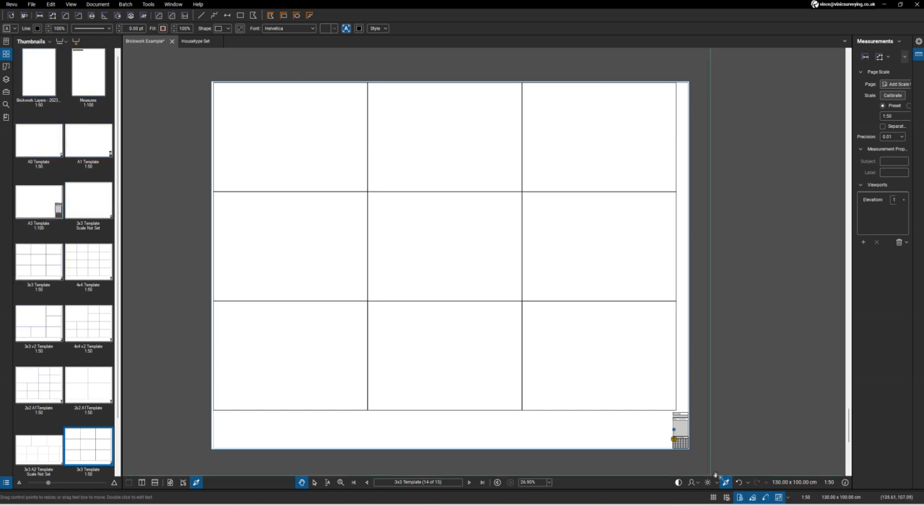
pyautogui.click(92, 268)
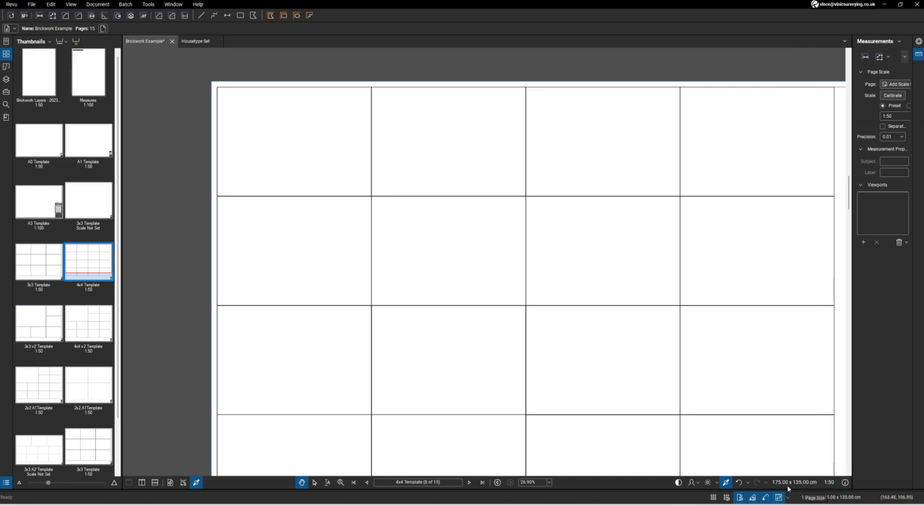
pyautogui.click(37, 379)
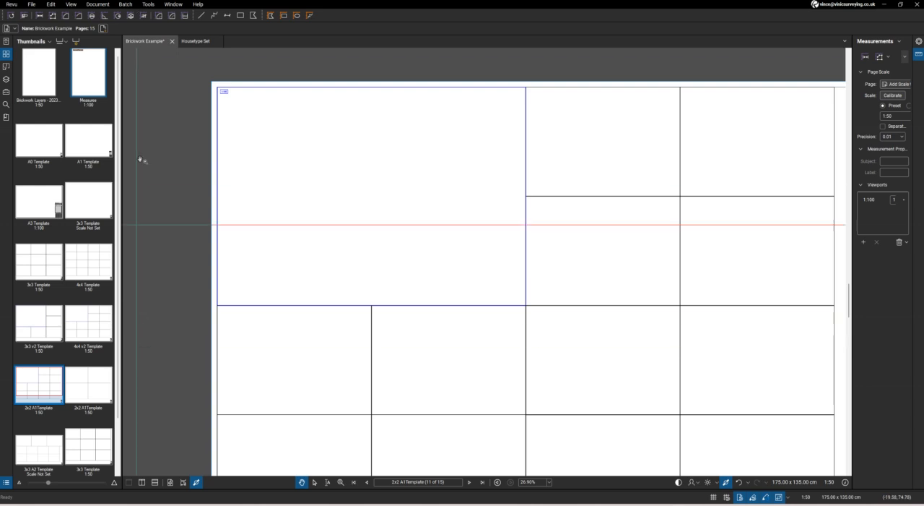
# Go to page 4 of the Housetype Set, Substructure Plan [AS], and copy the whole page as a snapshot
pyautogui.click(196, 41)
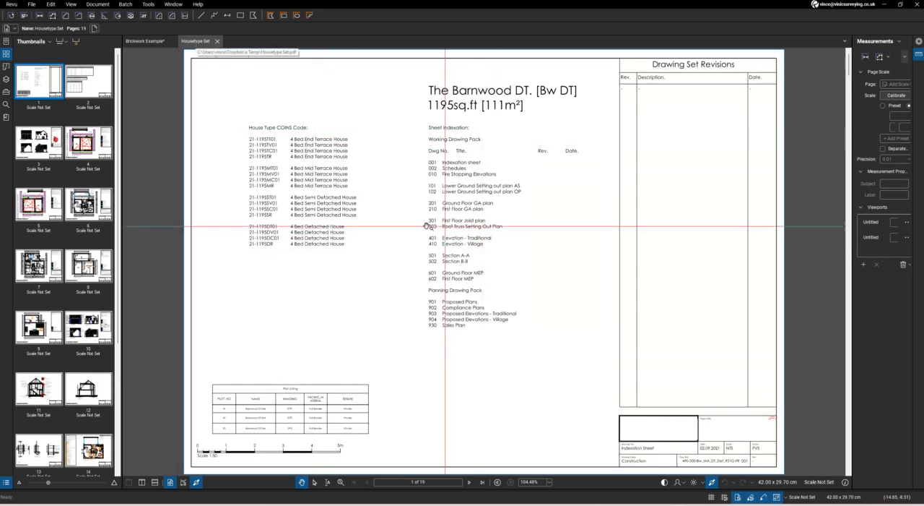
pyautogui.click(473, 484)
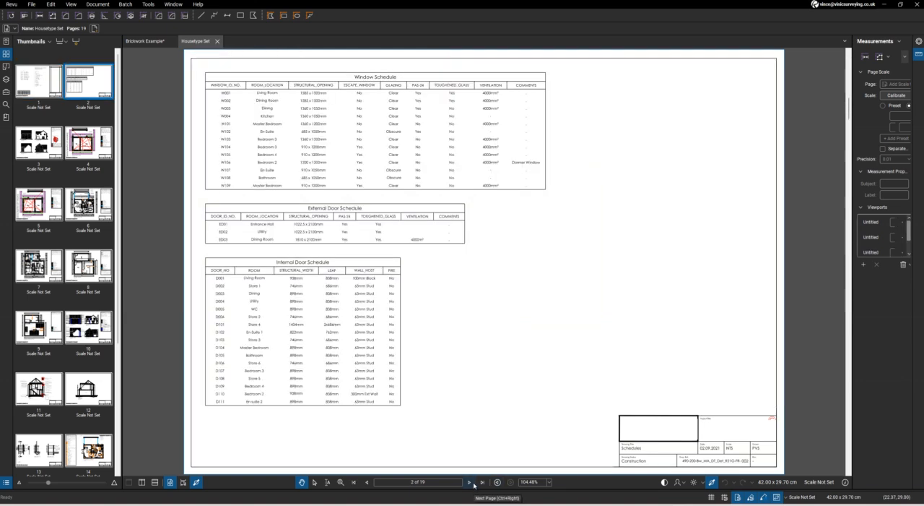
pyautogui.click(473, 484)
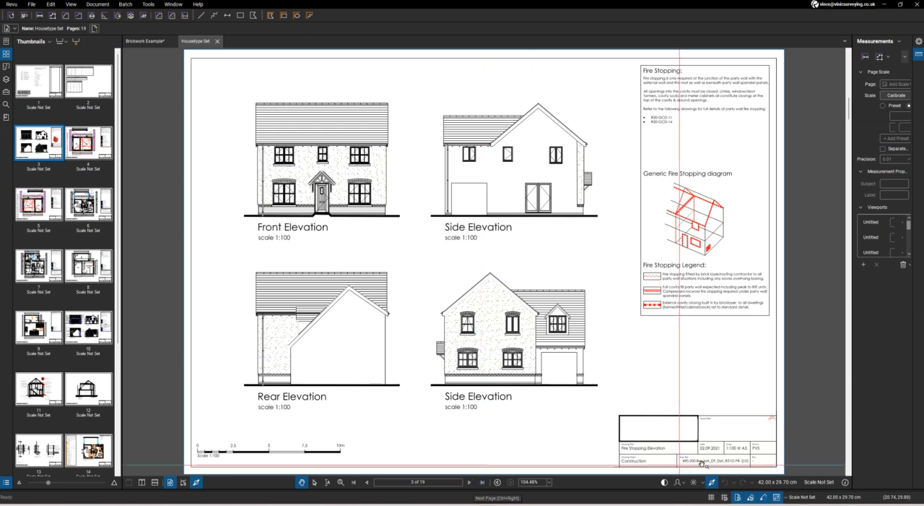
pyautogui.click(470, 482)
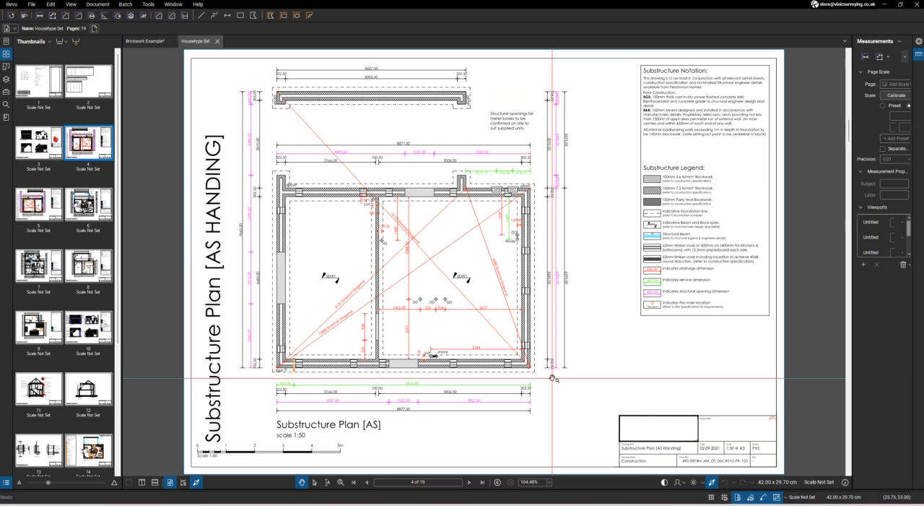
pyautogui.hotkey('ctrl', 'a')
pyautogui.hotkey('ctrl', 'c')
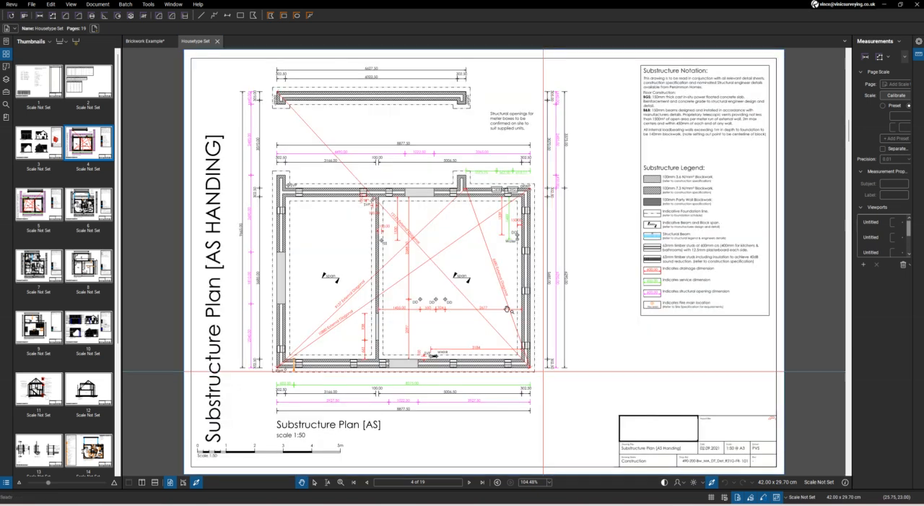
# Paste the Substructure Plan onto the 3x3 Template page 14 of Brickwork Example and align it in the grid's bottom-left cell
pyautogui.click(150, 42)
pyautogui.scroll(-1, 80, 393)
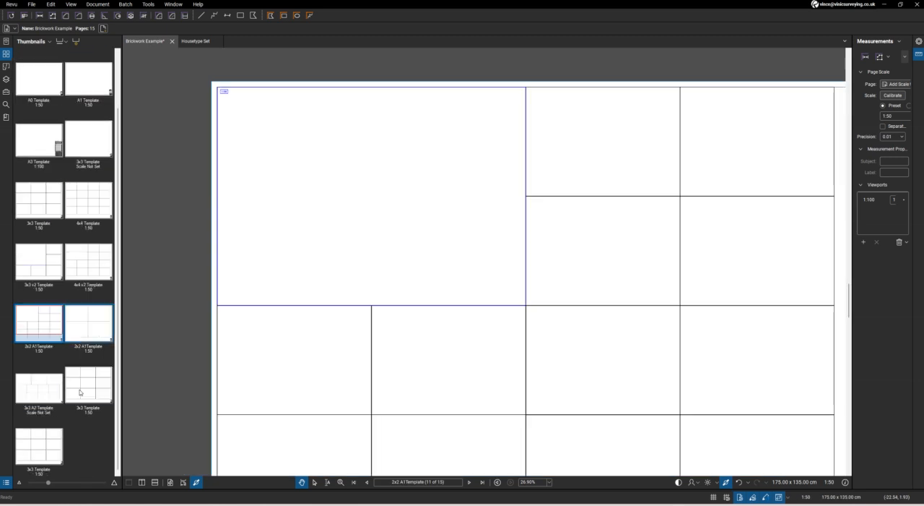
pyautogui.click(85, 391)
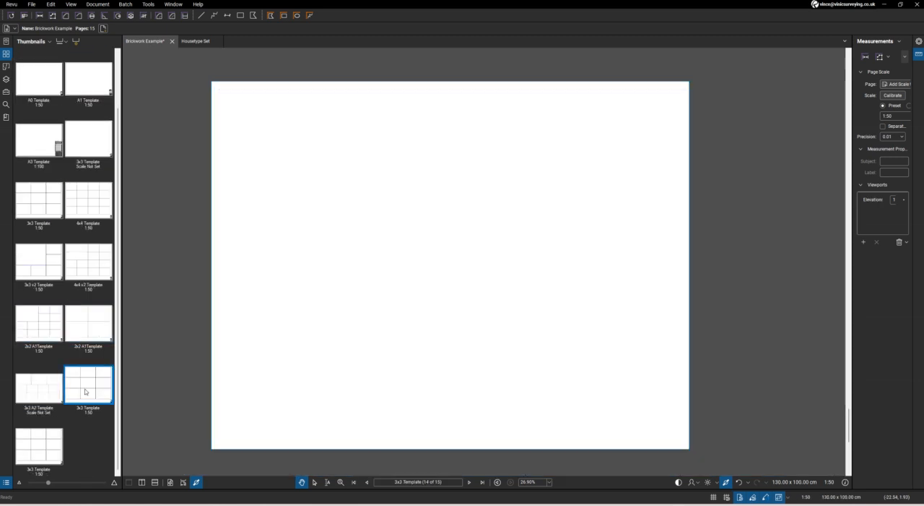
pyautogui.rightClick(233, 405)
pyautogui.click(260, 388)
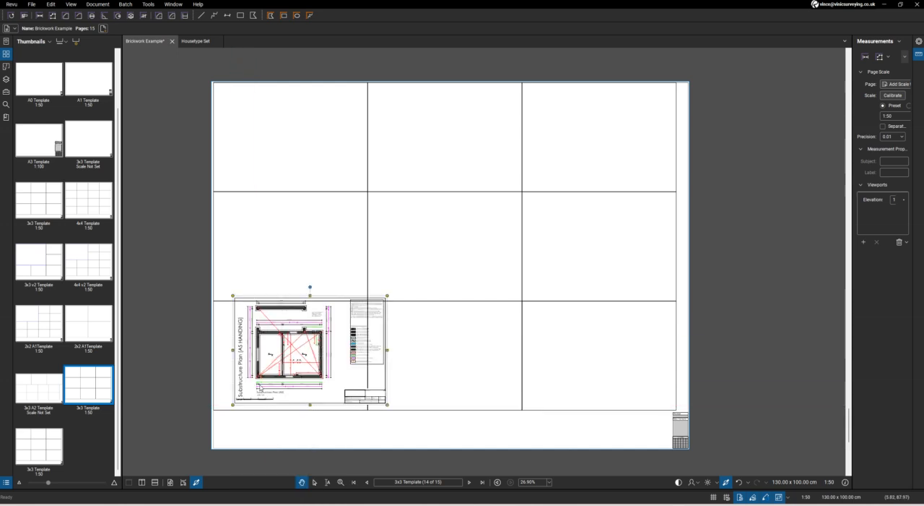
pyautogui.scroll(3, 253, 394)
pyautogui.moveTo(254, 395); pyautogui.dragTo(214, 406)
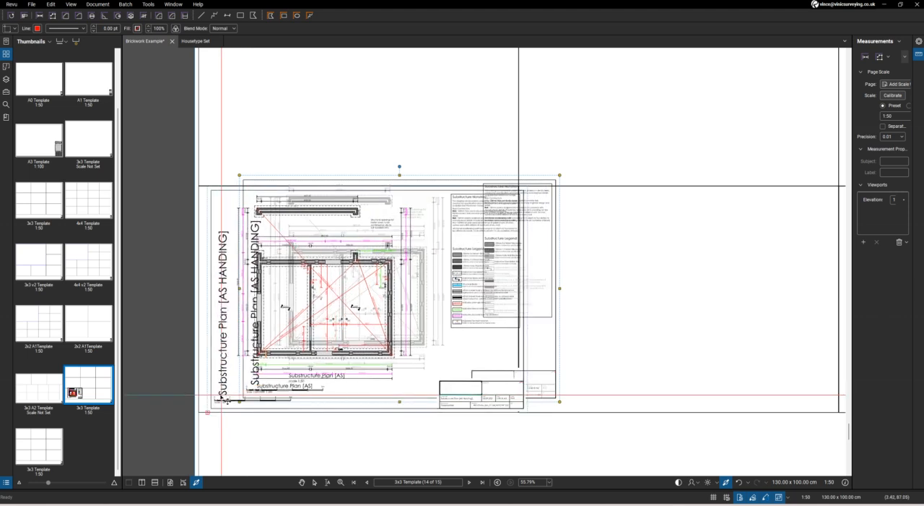
pyautogui.scroll(-3, 278, 392)
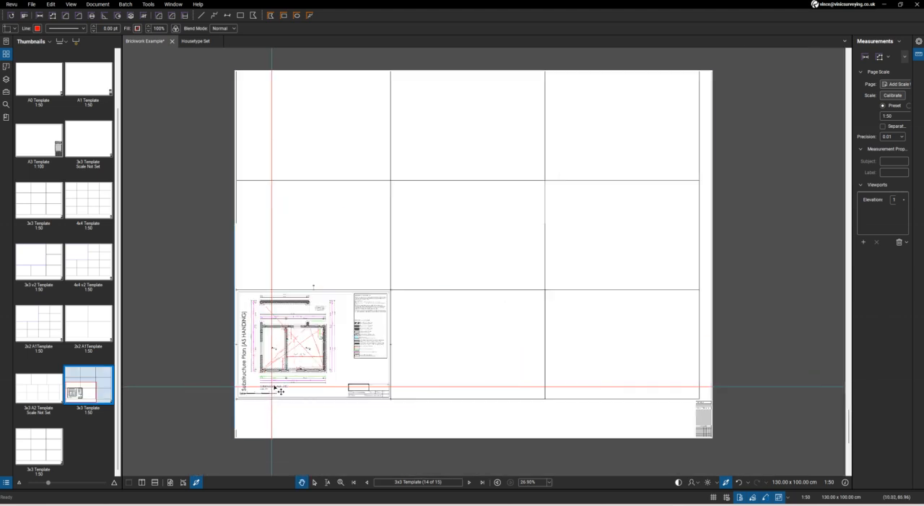
# Take a whole-page snapshot of the Ground Floor GA Plan on page 6 of the Housetype Set
pyautogui.click(196, 40)
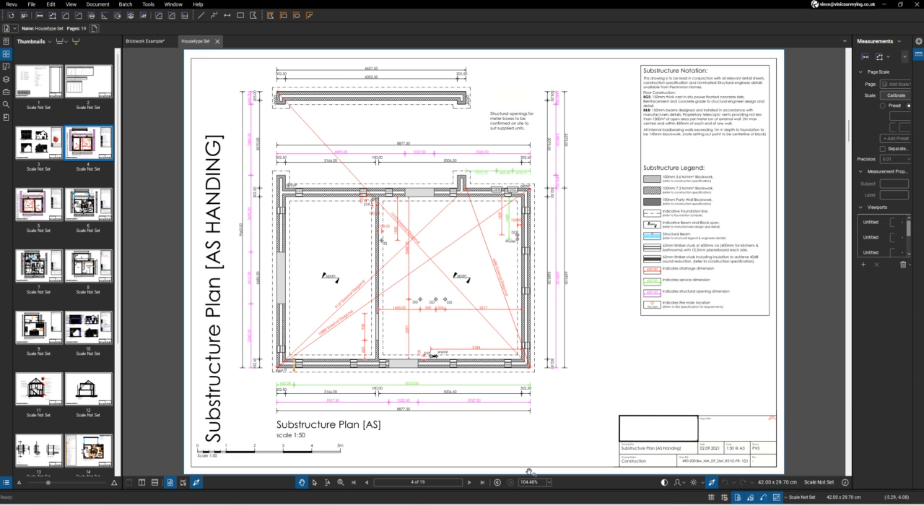
pyautogui.click(469, 481)
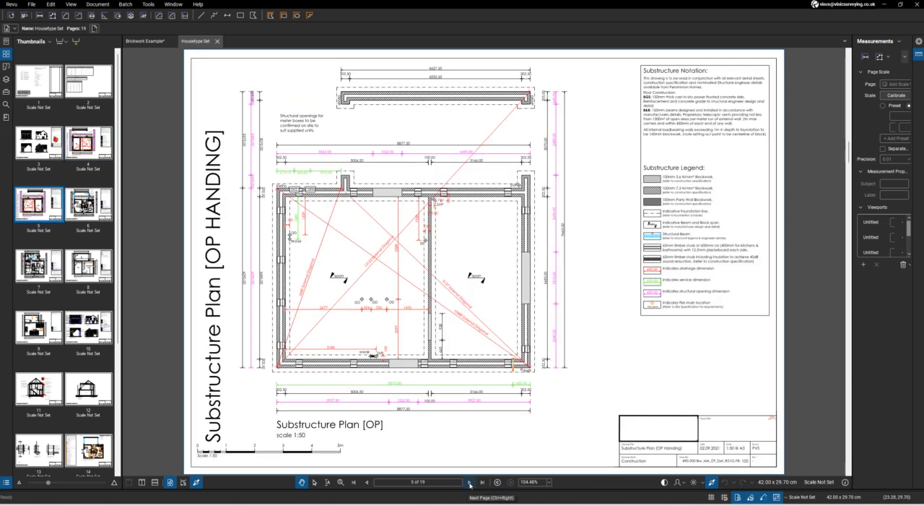
pyautogui.click(368, 482)
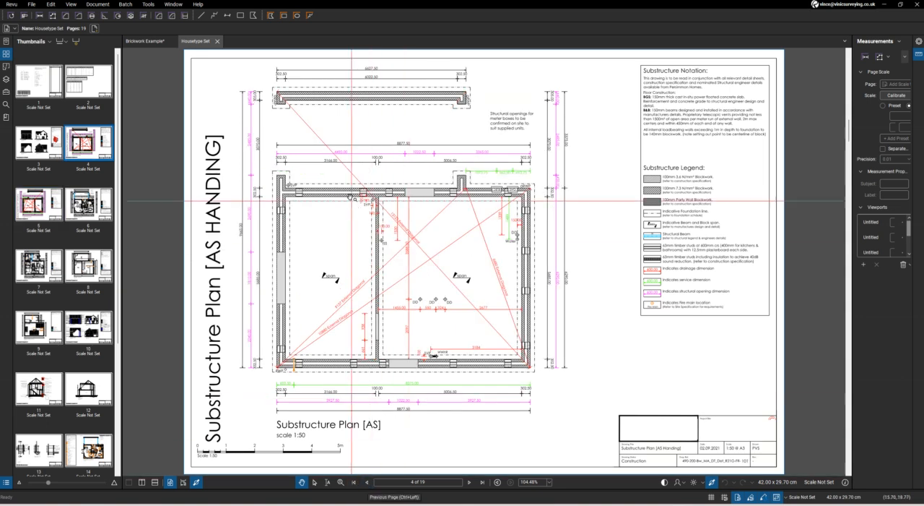
pyautogui.click(468, 484)
pyautogui.click(472, 483)
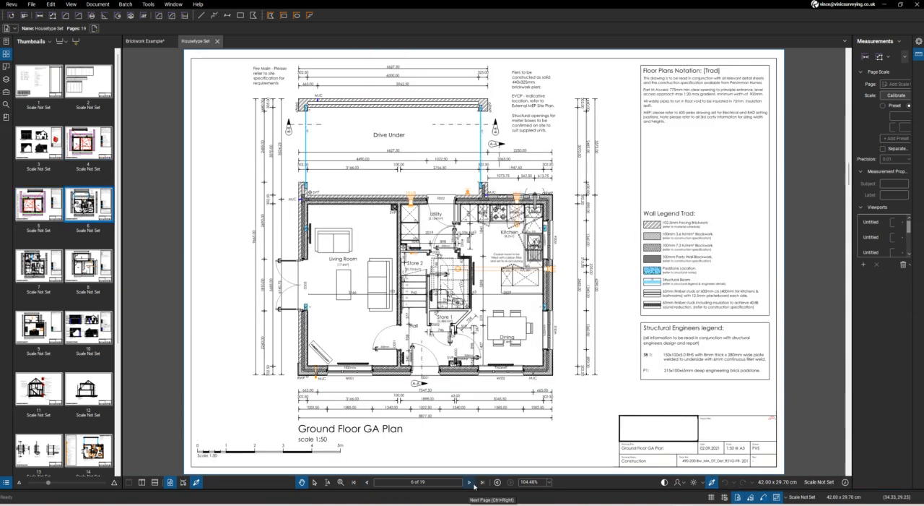
pyautogui.press('g')
pyautogui.hotkey('ctrl', 'a')
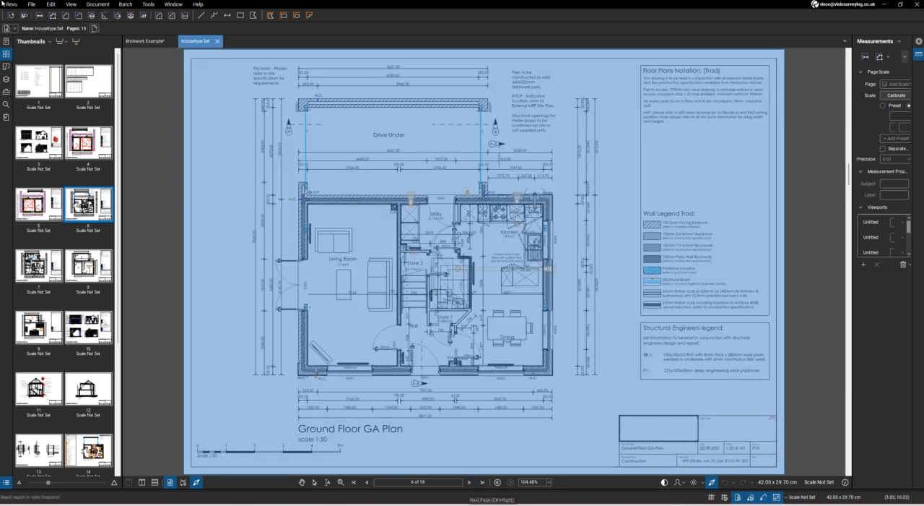
pyautogui.press('Escape')
# Paste the Ground Floor GA Plan into the template cell directly above the Substructure Plan in Brickwork Example
pyautogui.click(144, 41)
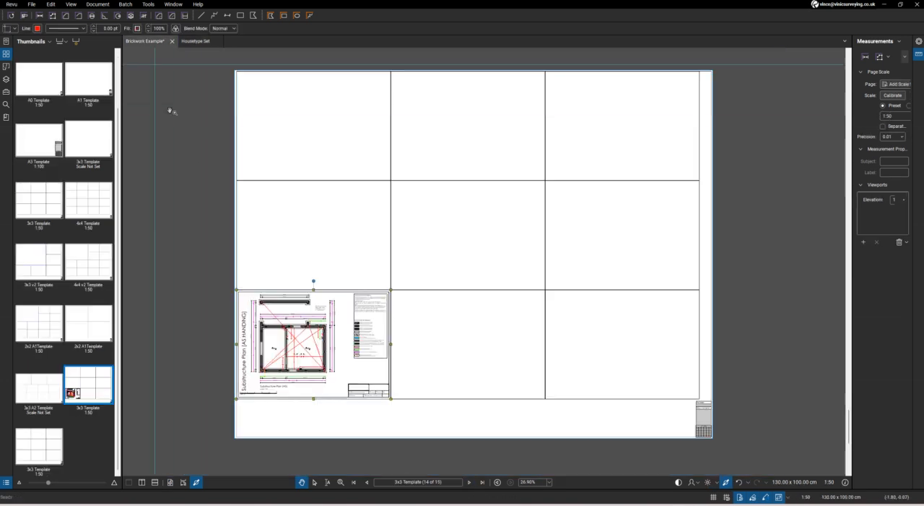
pyautogui.rightClick(249, 282)
pyautogui.click(275, 290)
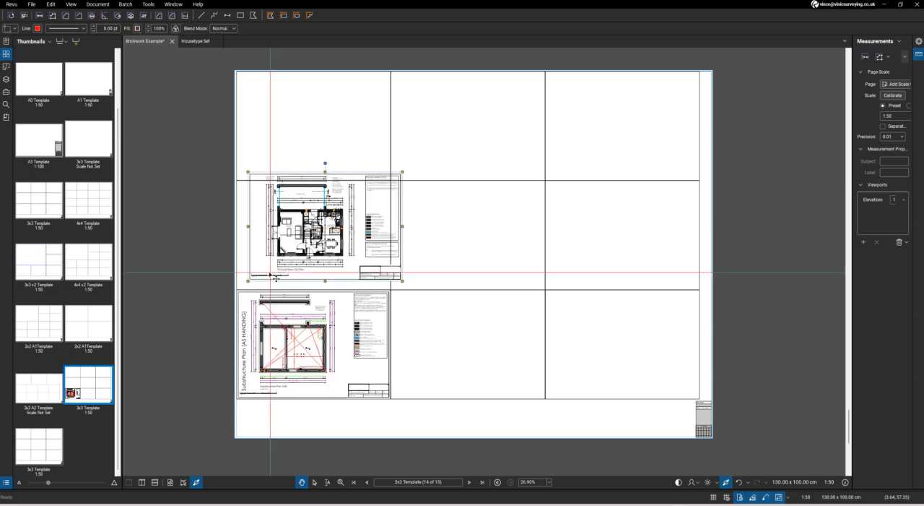
# Copy the First Floor GA Plan from page 7 of the Housetype Set and snap it into the template's centre cell
pyautogui.click(195, 41)
pyautogui.click(470, 481)
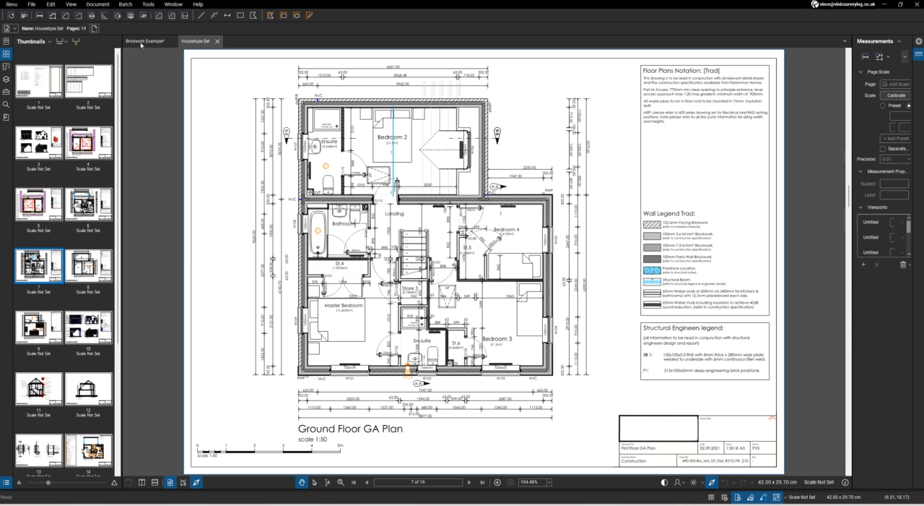
pyautogui.click(141, 42)
pyautogui.rightClick(418, 281)
pyautogui.click(438, 285)
pyautogui.moveTo(437, 285); pyautogui.dragTo(412, 277)
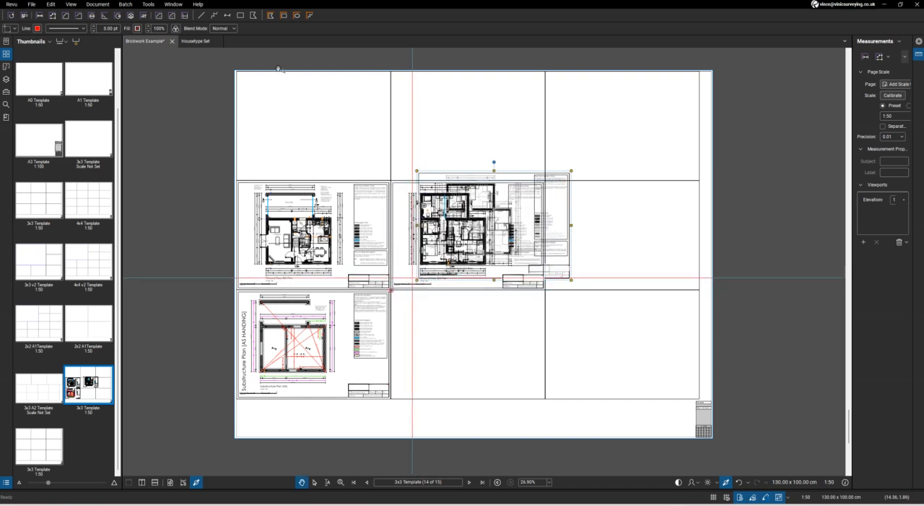
# Copy the First Floor Joist Plan from page 8 of the Housetype Set into the template's bottom-middle cell, aligned to the grid
pyautogui.click(196, 41)
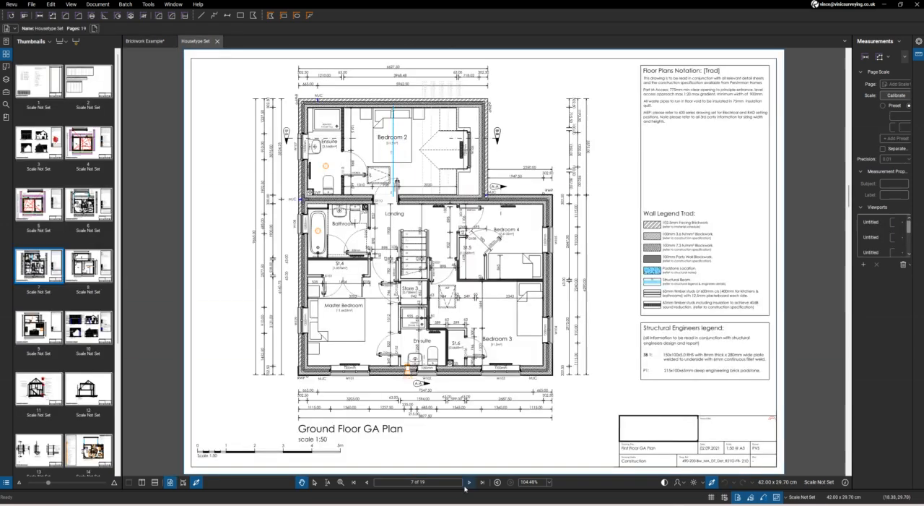
pyautogui.click(468, 482)
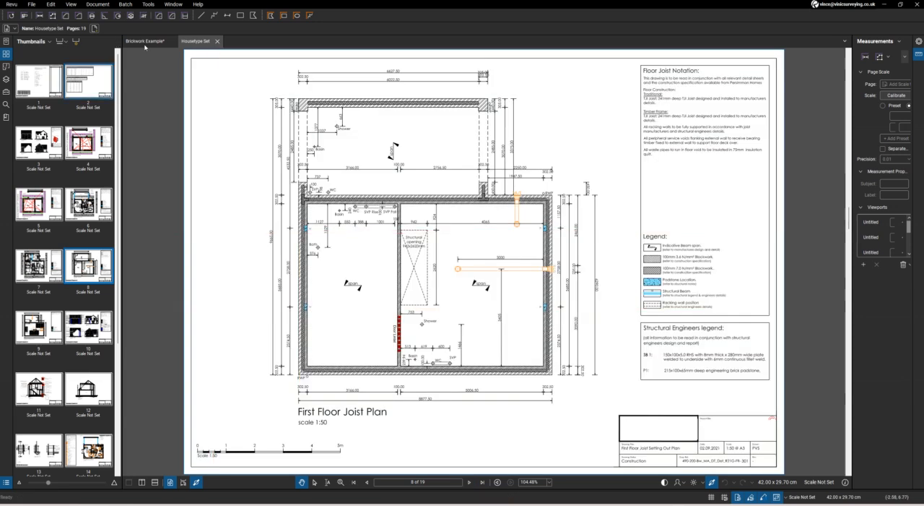
pyautogui.click(145, 43)
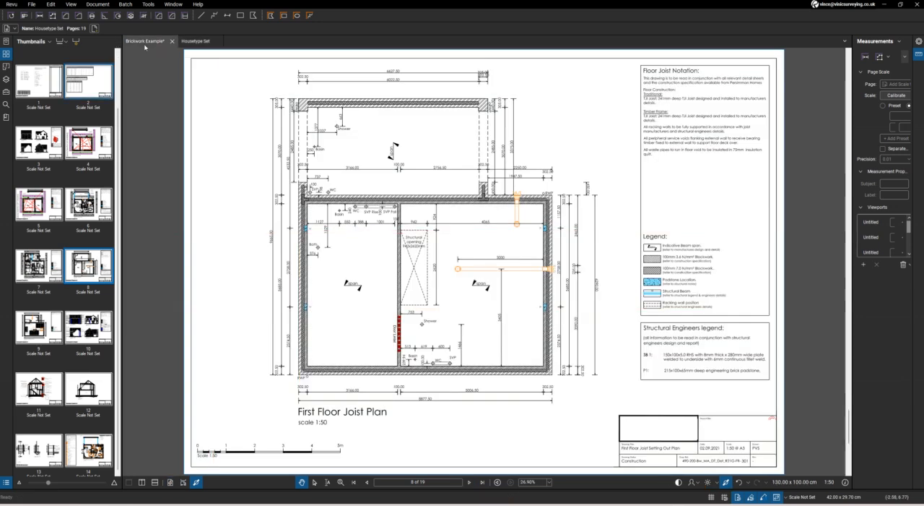
pyautogui.rightClick(410, 384)
pyautogui.click(432, 386)
pyautogui.moveTo(463, 367); pyautogui.dragTo(445, 386)
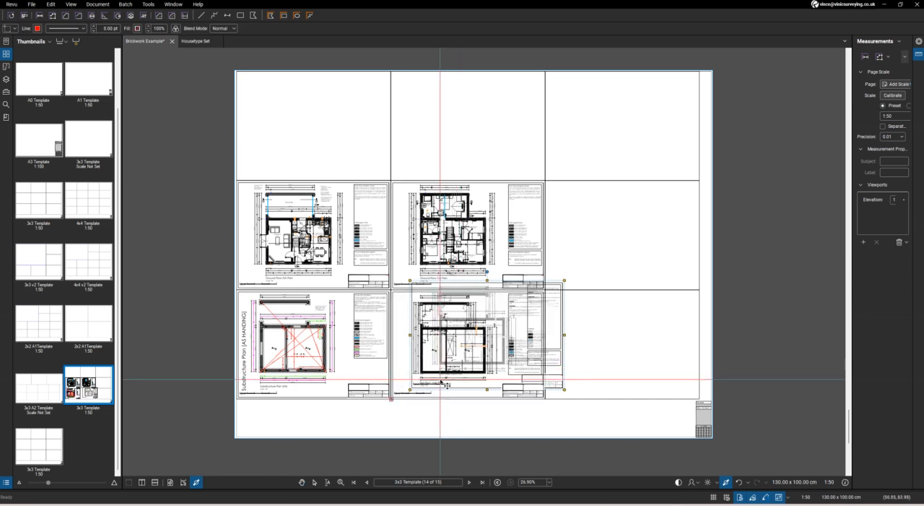
# Copy the Roof Truss Setting Out Plan from page 9 of the Housetype Set into the right-hand cell of the template's middle row
pyautogui.click(200, 42)
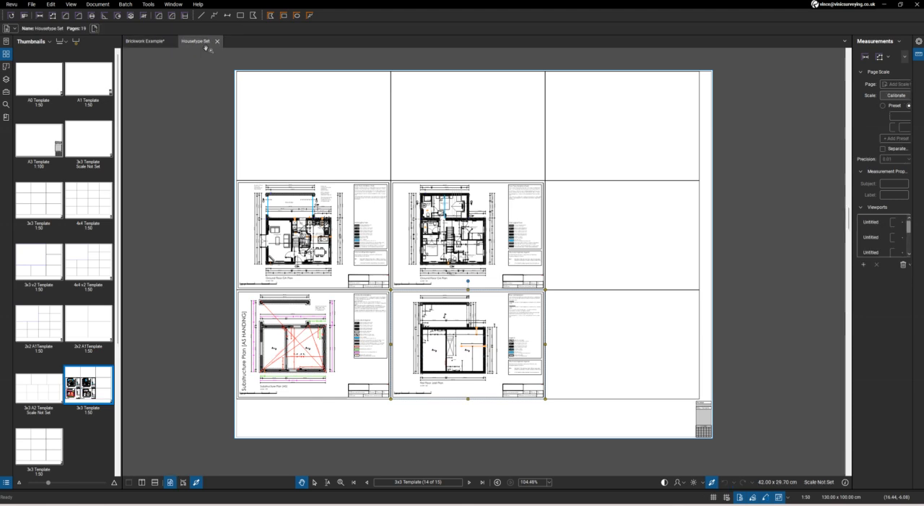
pyautogui.click(471, 482)
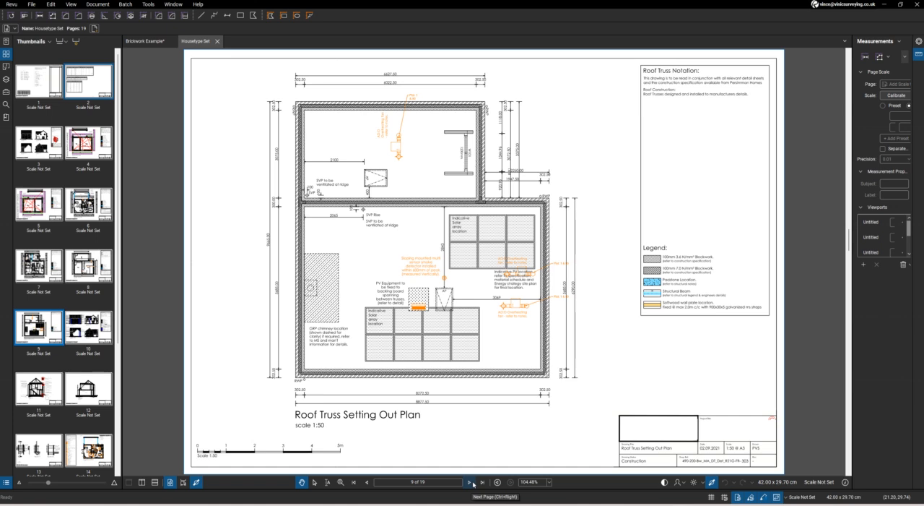
pyautogui.press('g')
pyautogui.press('Escape')
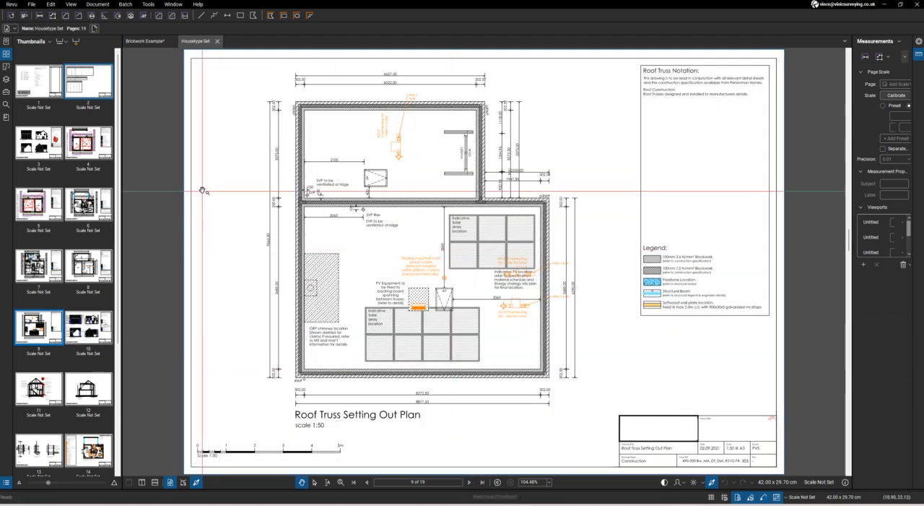
pyautogui.click(142, 41)
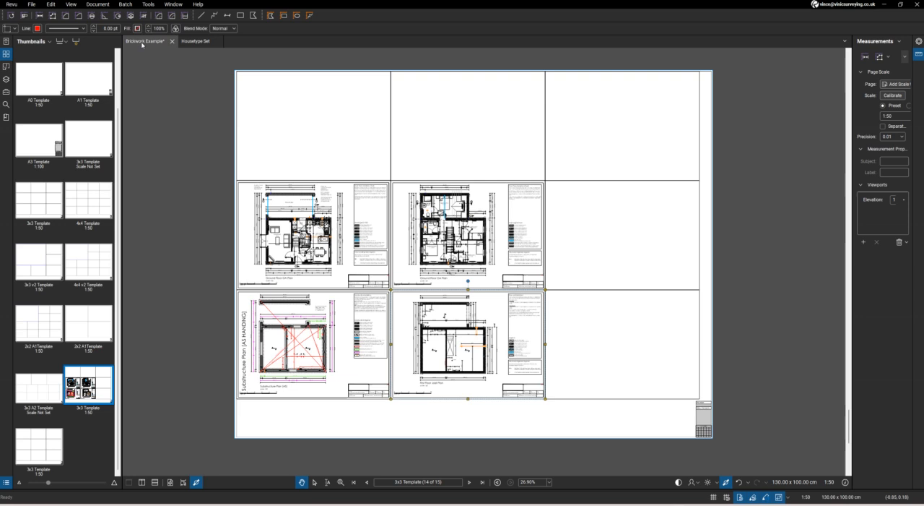
pyautogui.rightClick(554, 276)
pyautogui.click(576, 281)
pyautogui.moveTo(578, 277); pyautogui.dragTo(570, 292)
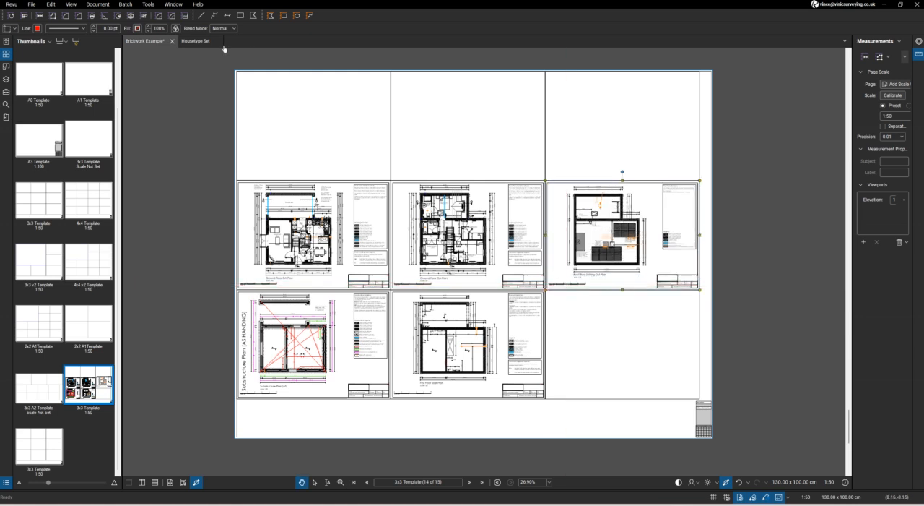
# Take a whole-page snapshot of the Elevations - Village drawing on page 10 of the Housetype Set
pyautogui.click(192, 42)
pyautogui.click(468, 482)
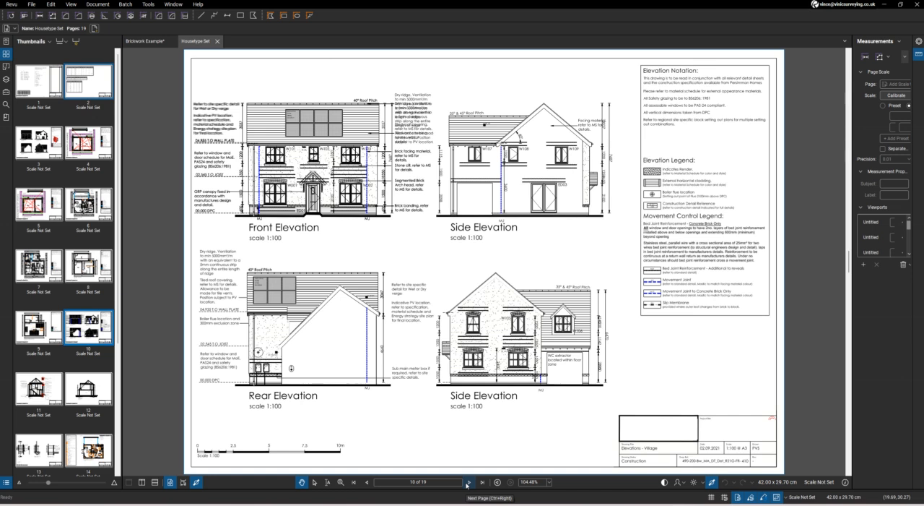
pyautogui.press('g')
pyautogui.press('Escape')
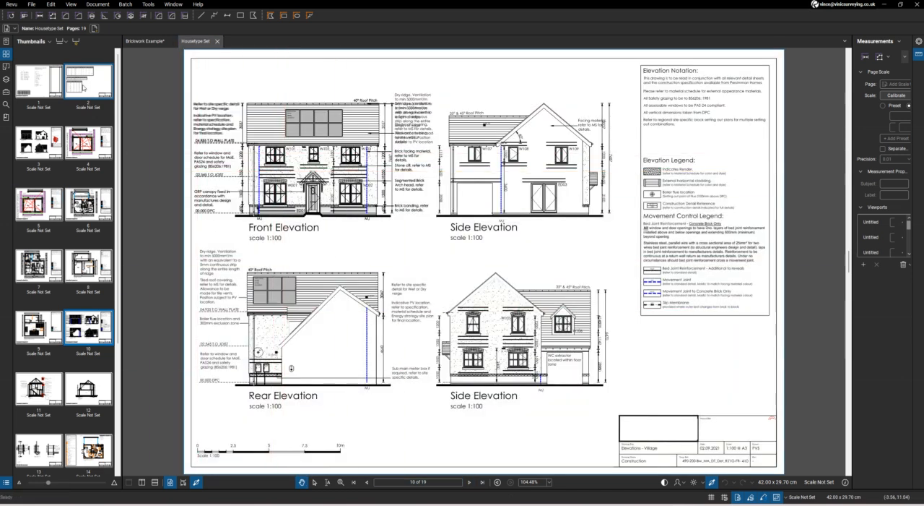
# Paste the Elevations - Village snapshot into the top-left cell of the 3x3 template in Brickwork Example, aligned to the Elevations viewport
pyautogui.click(152, 41)
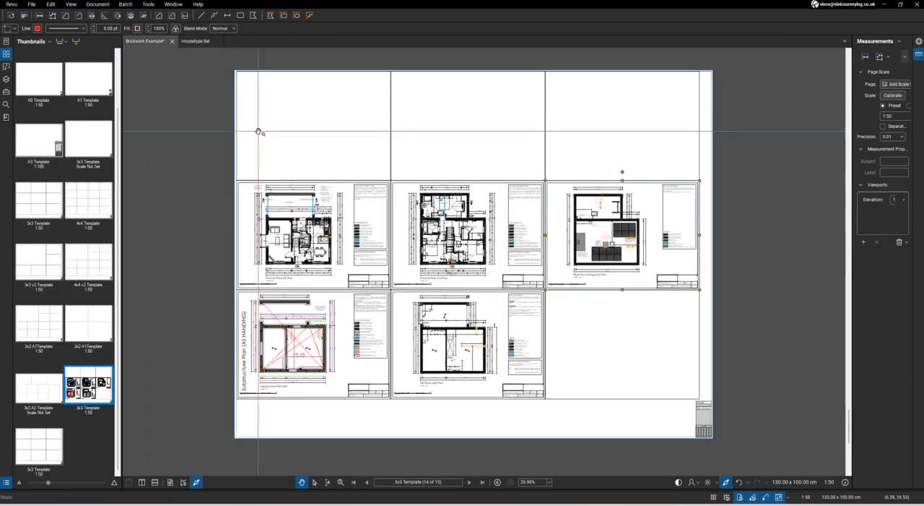
pyautogui.rightClick(252, 167)
pyautogui.click(272, 172)
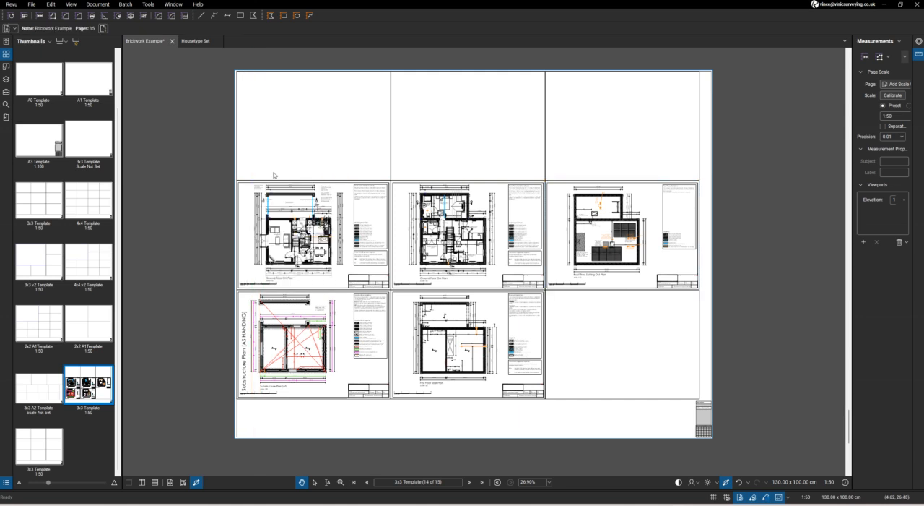
pyautogui.scroll(3, 255, 177)
pyautogui.moveTo(265, 162)
pyautogui.mouseDown()
pyautogui.moveTo(246, 175)
pyautogui.moveTo(238, 168)
pyautogui.mouseUp()
pyautogui.scroll(-3, 257, 283)
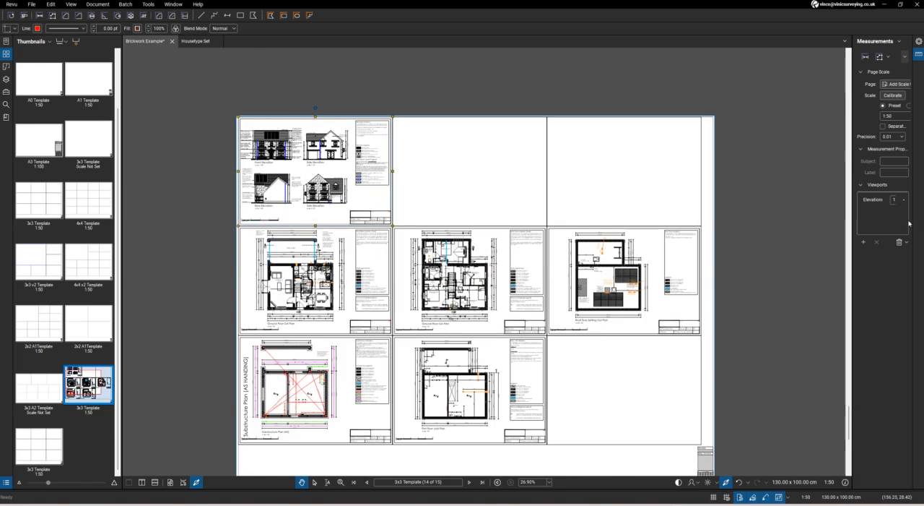
pyautogui.click(875, 199)
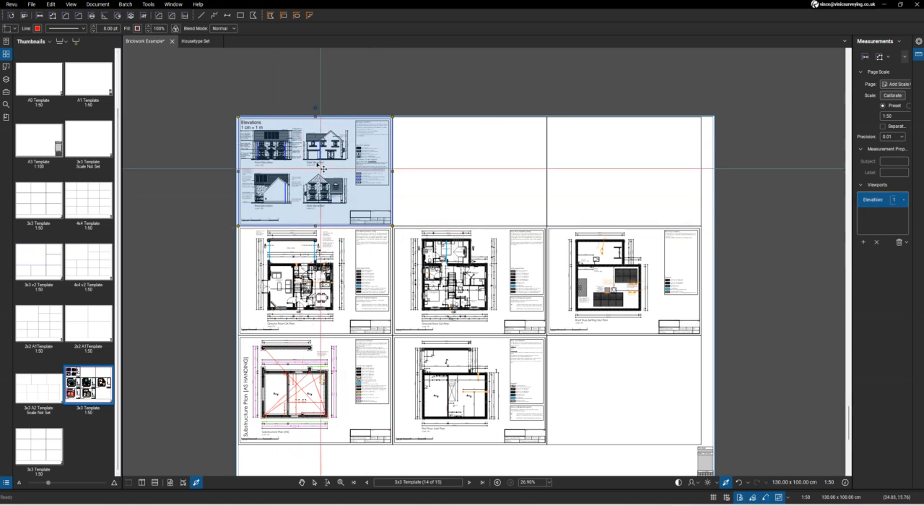
pyautogui.scroll(3, 314, 161)
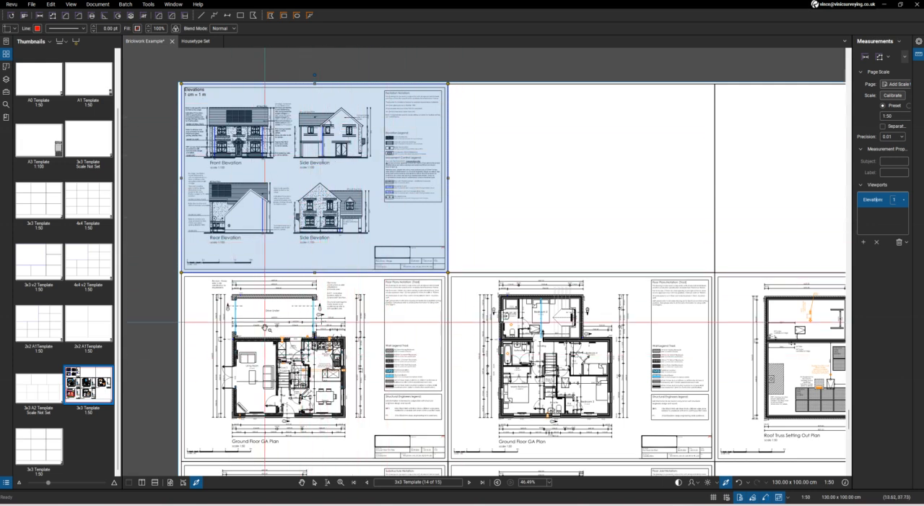
# Copy the Section A-A drawing from page 11 of the Housetype Set into the template's top-middle cell, aligned to the grid
pyautogui.click(194, 41)
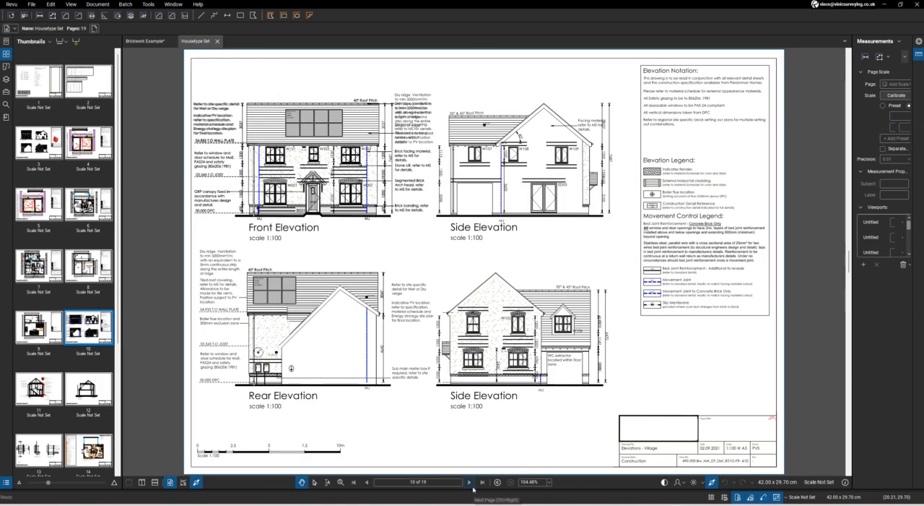
pyautogui.click(473, 489)
pyautogui.press('g')
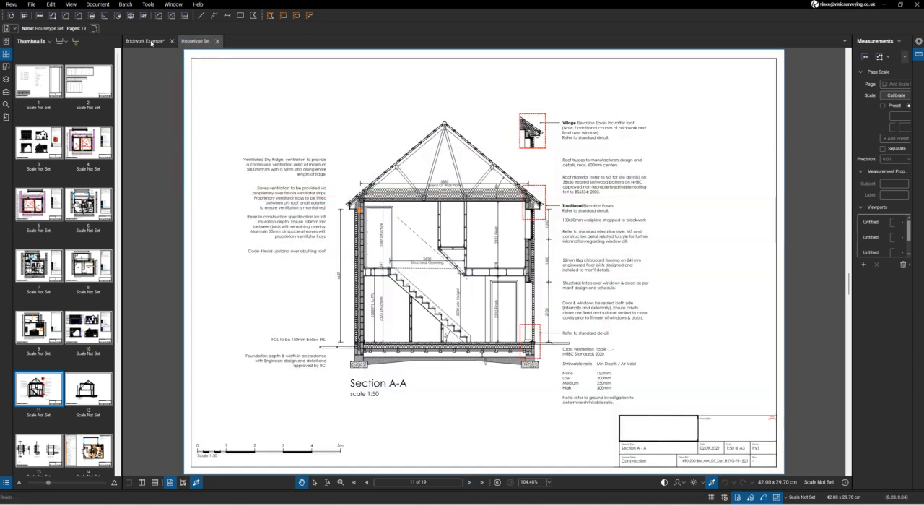
pyautogui.click(144, 42)
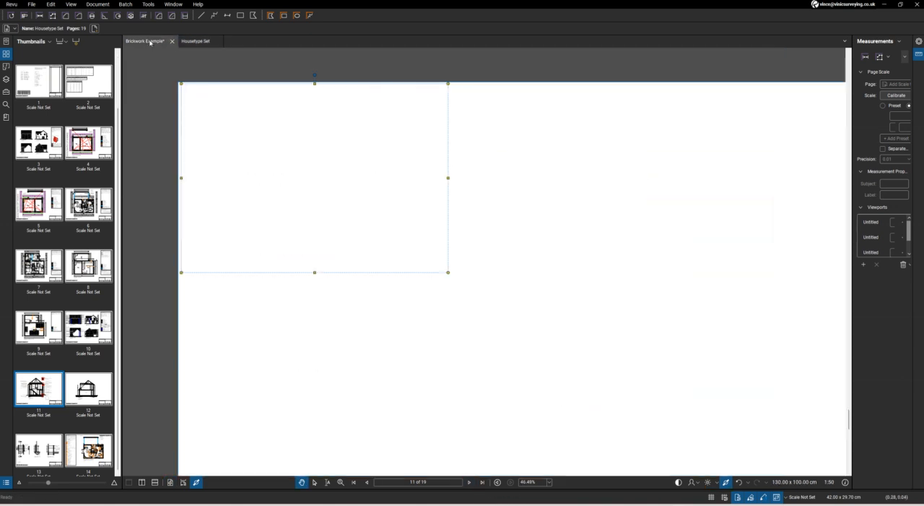
pyautogui.rightClick(467, 262)
pyautogui.click(487, 273)
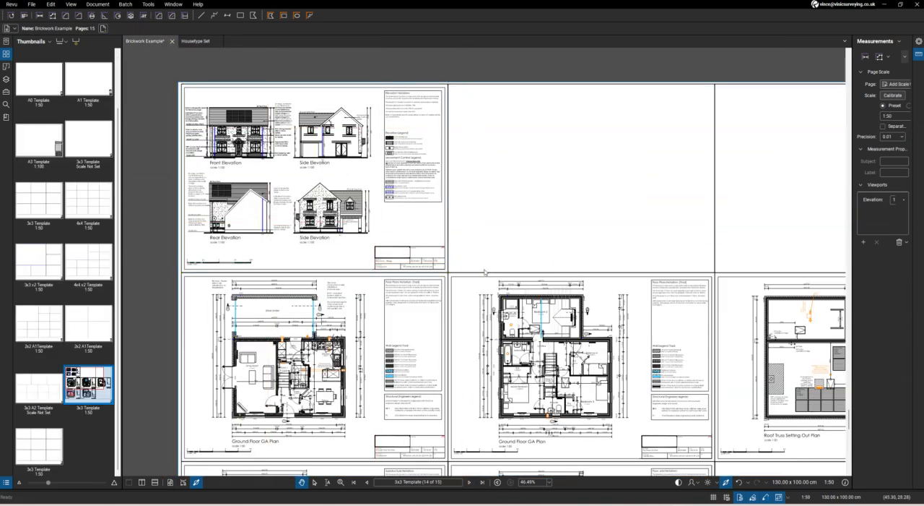
pyautogui.moveTo(482, 258); pyautogui.dragTo(461, 253)
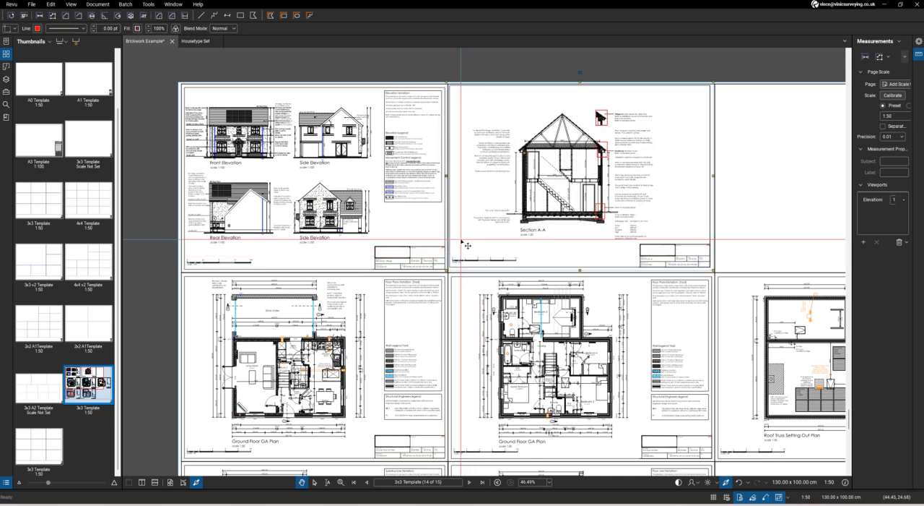
# Copy the Section B-B drawing from page 12 of the Housetype Set into the template's top-right cell, aligned to the grid
pyautogui.click(197, 41)
pyautogui.click(469, 481)
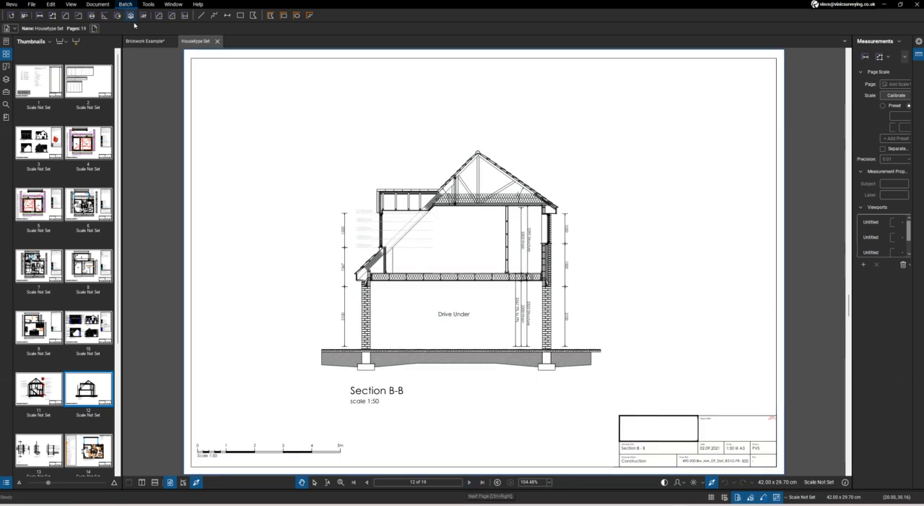
pyautogui.click(145, 41)
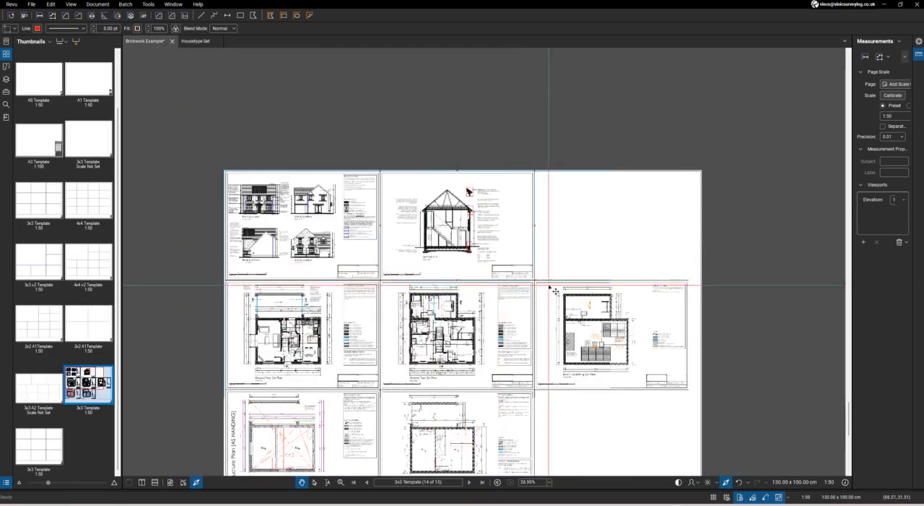
pyautogui.scroll(4, 530, 267)
pyautogui.rightClick(536, 270)
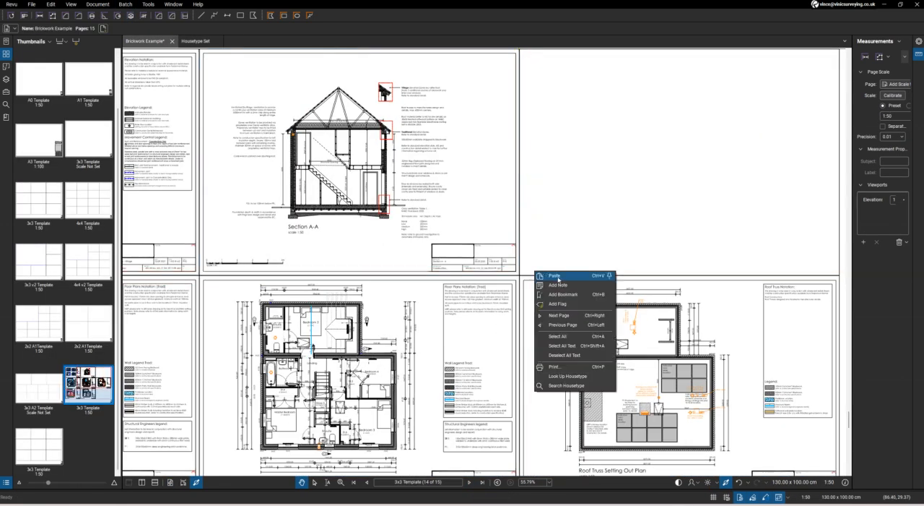
pyautogui.click(560, 278)
pyautogui.moveTo(568, 242); pyautogui.dragTo(548, 265)
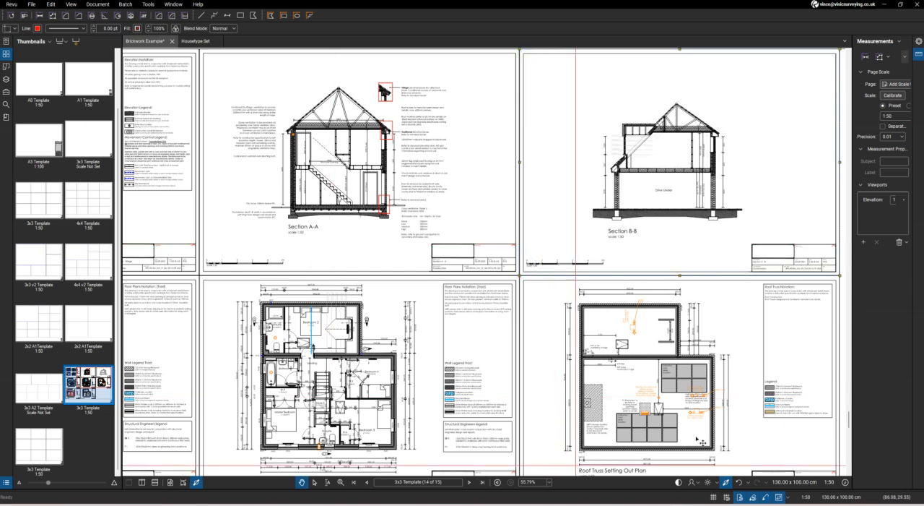
pyautogui.scroll(-4, 436, 216)
pyautogui.scroll(-1, 366, 209)
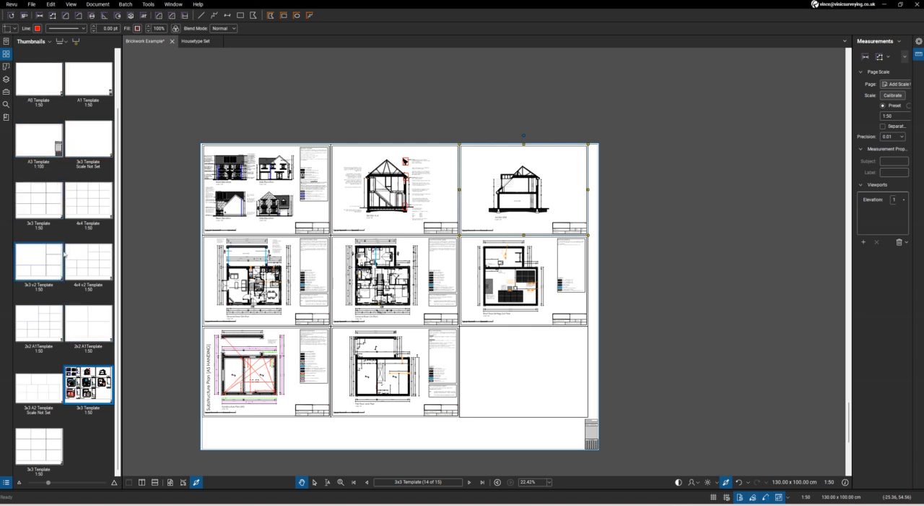
# Look over the 4x4 Template and 3x3 v2 Template pages, then return to the filled 3x3 Template and review its layout
pyautogui.click(77, 214)
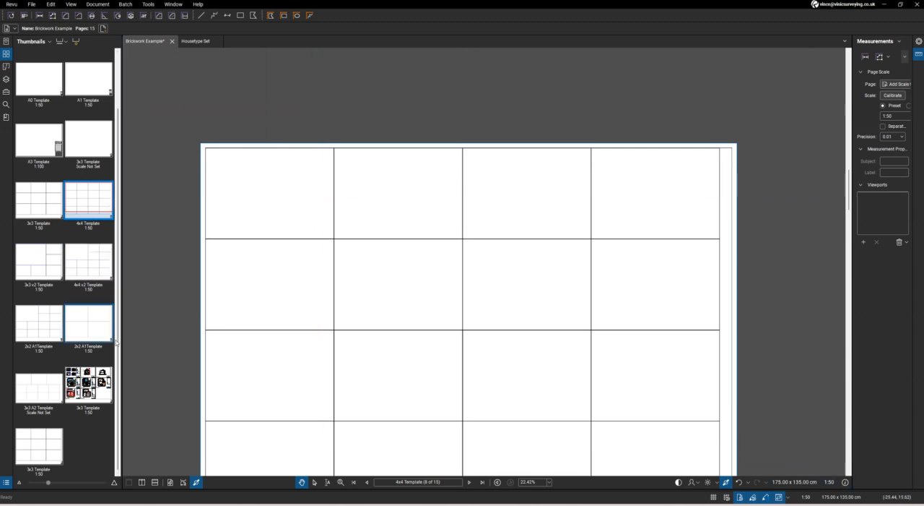
pyautogui.click(39, 262)
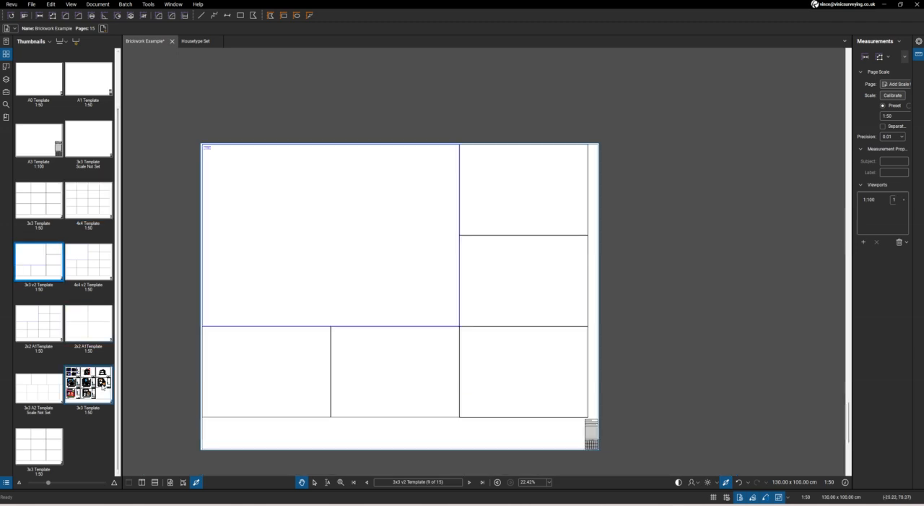
pyautogui.click(104, 386)
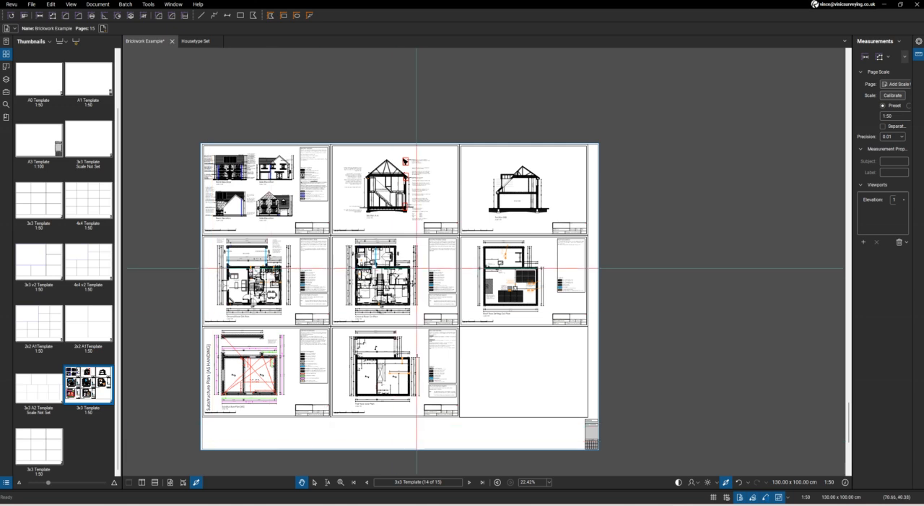
pyautogui.scroll(2, 201, 449)
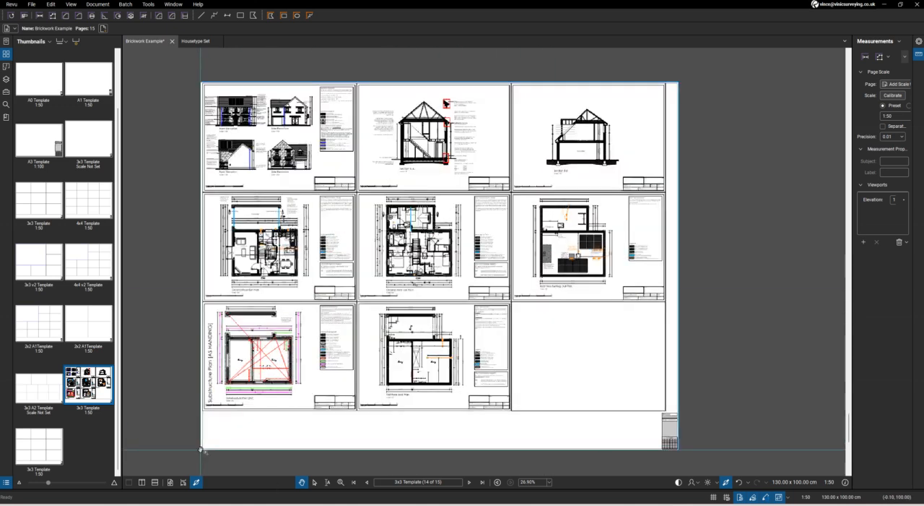
pyautogui.scroll(-2, 219, 423)
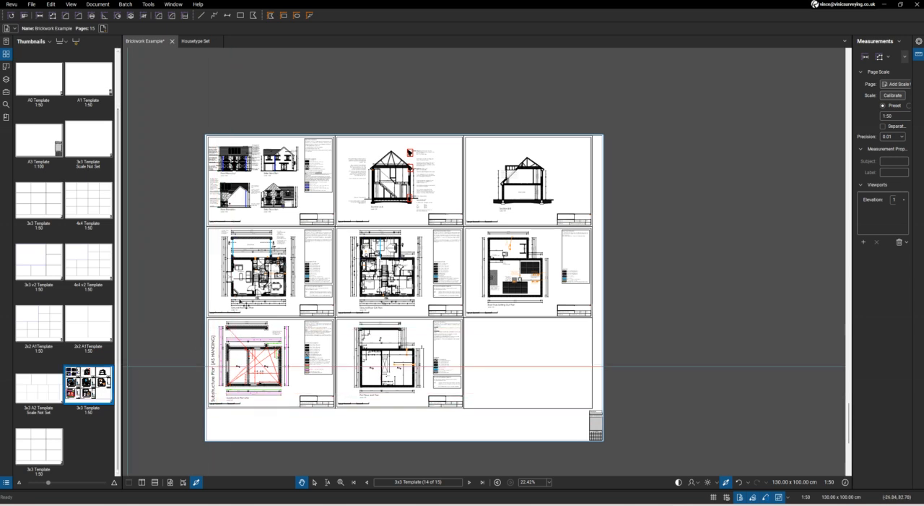
pyautogui.scroll(2, 228, 191)
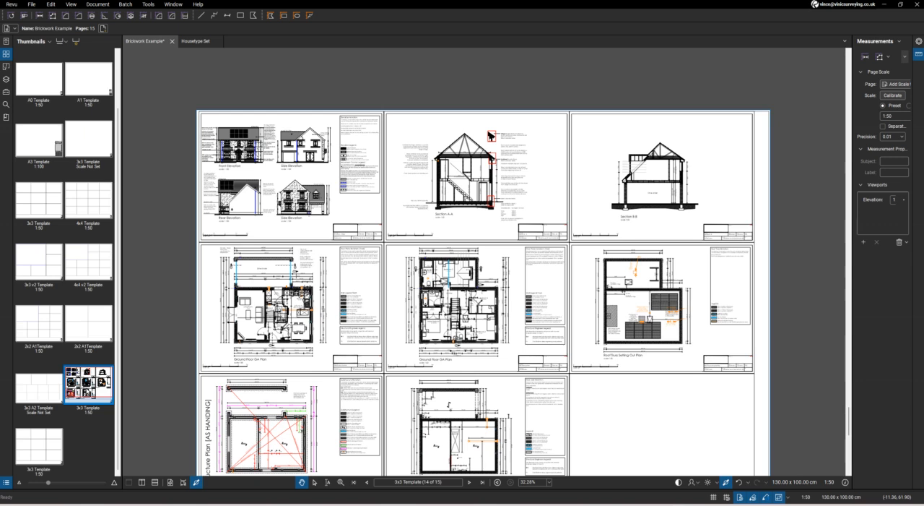
# Duplicate the filled 3x3 Template page directly after itself and delete the elevations snapshot from the original page
pyautogui.rightClick(86, 378)
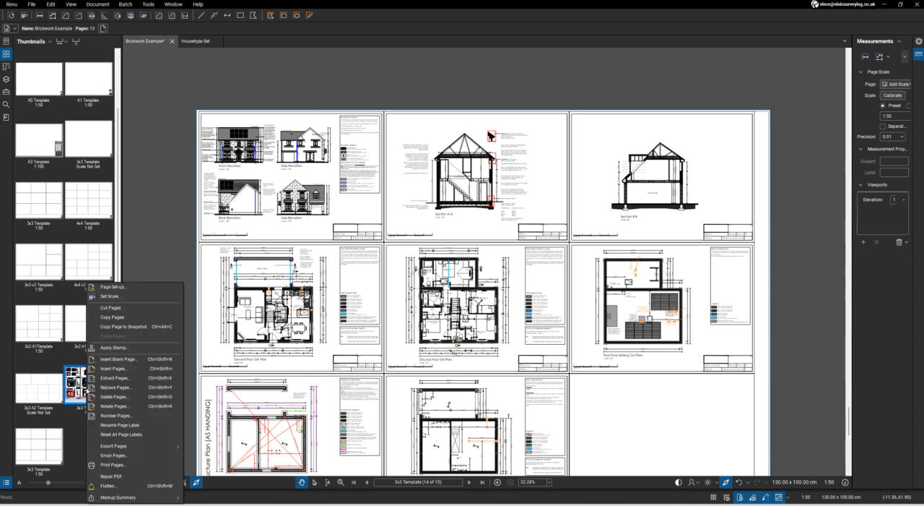
pyautogui.click(113, 318)
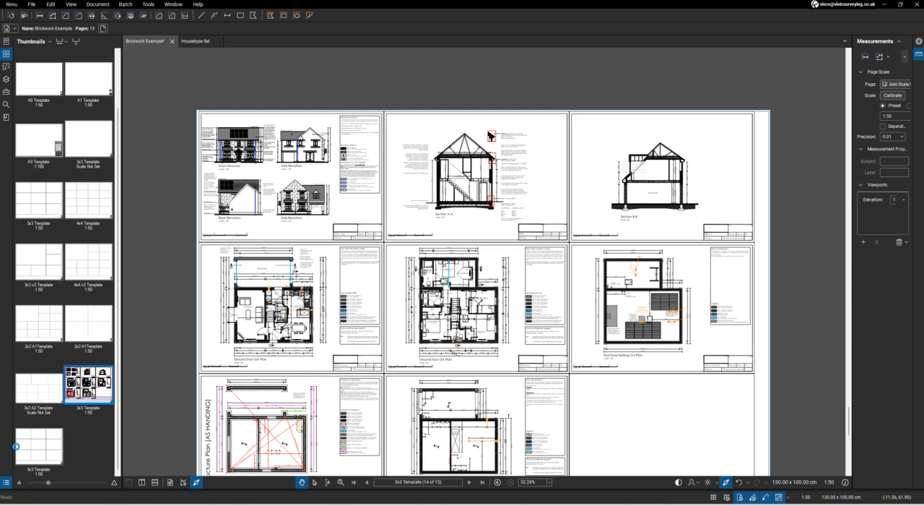
pyautogui.rightClick(17, 451)
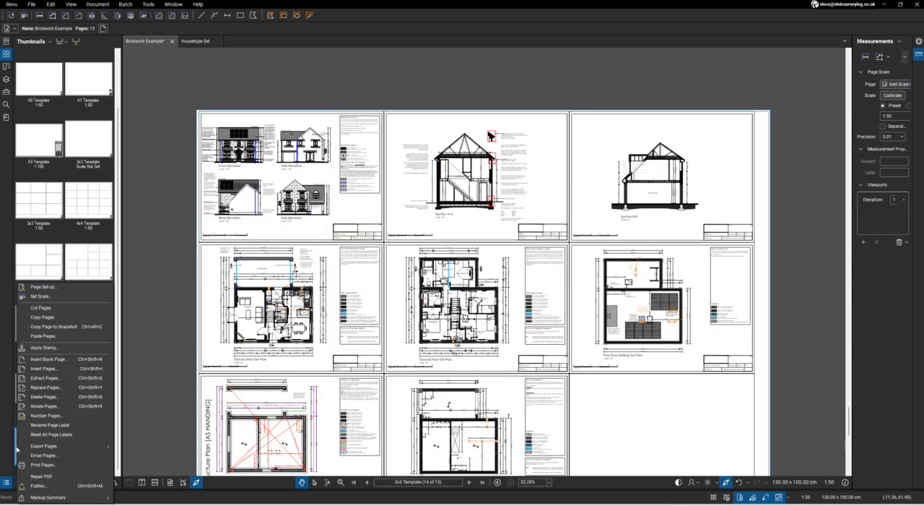
pyautogui.click(42, 336)
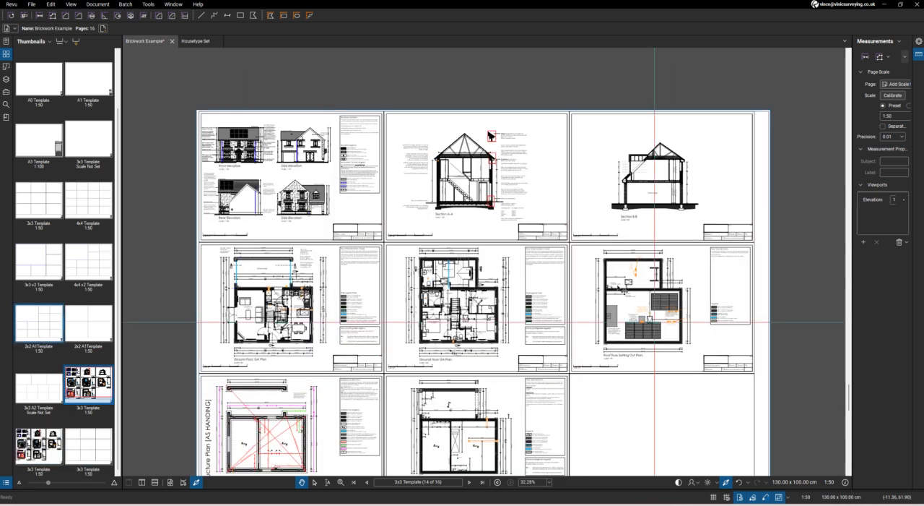
pyautogui.click(293, 209)
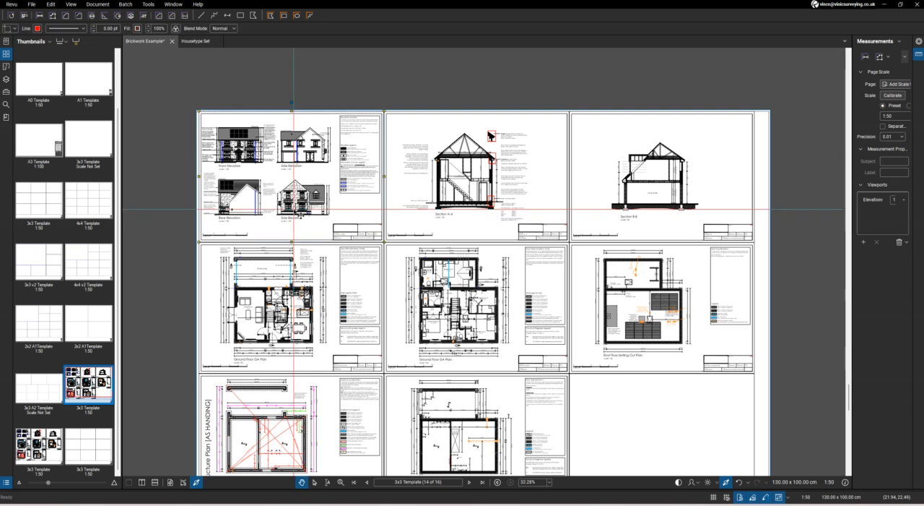
pyautogui.press('Delete')
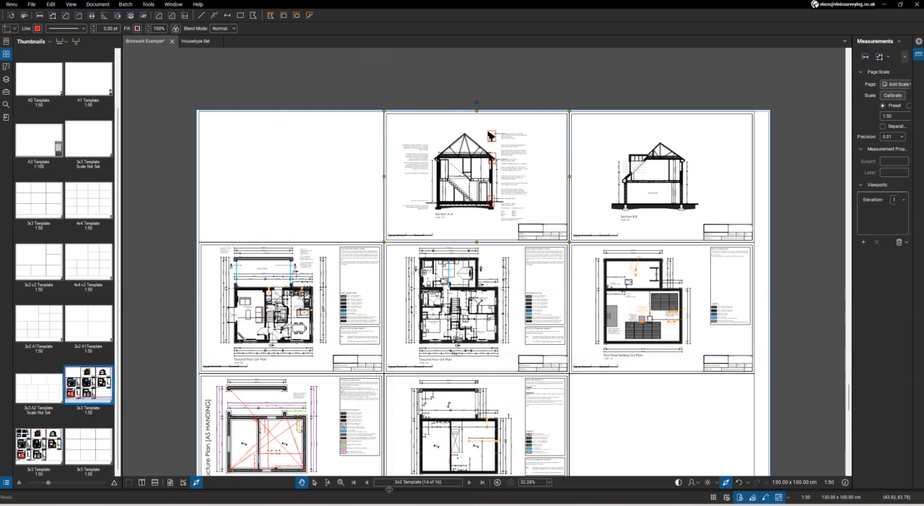
# Show the Markups List and filter its Subject column to Snapshot
pyautogui.moveTo(390, 489); pyautogui.dragTo(425, 330)
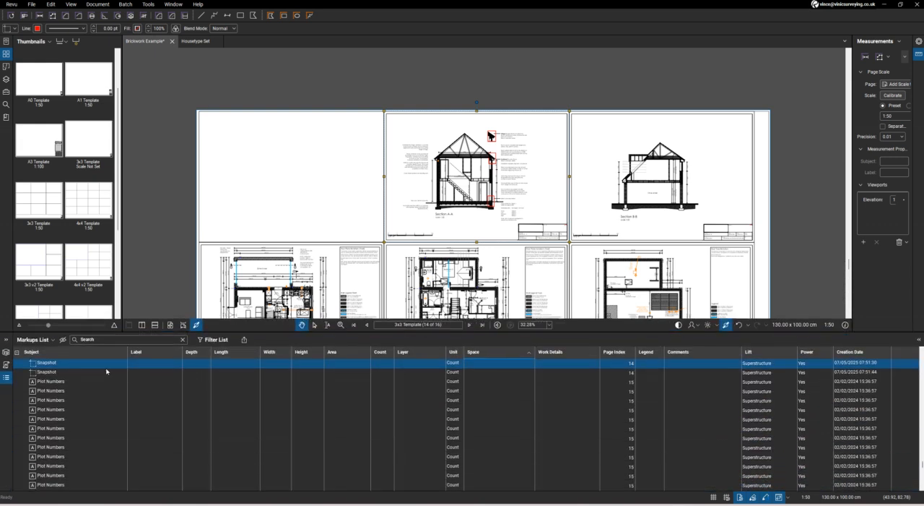
pyautogui.click(212, 339)
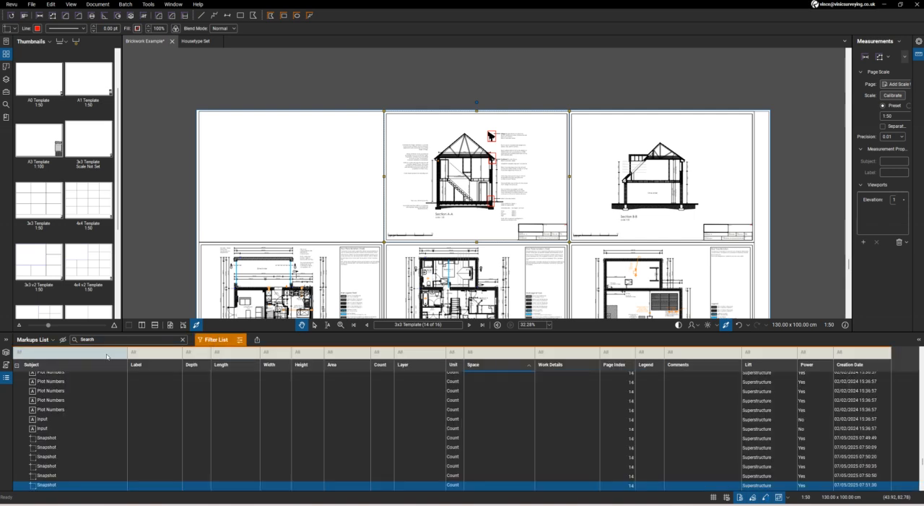
pyautogui.click(55, 352)
pyautogui.click(51, 392)
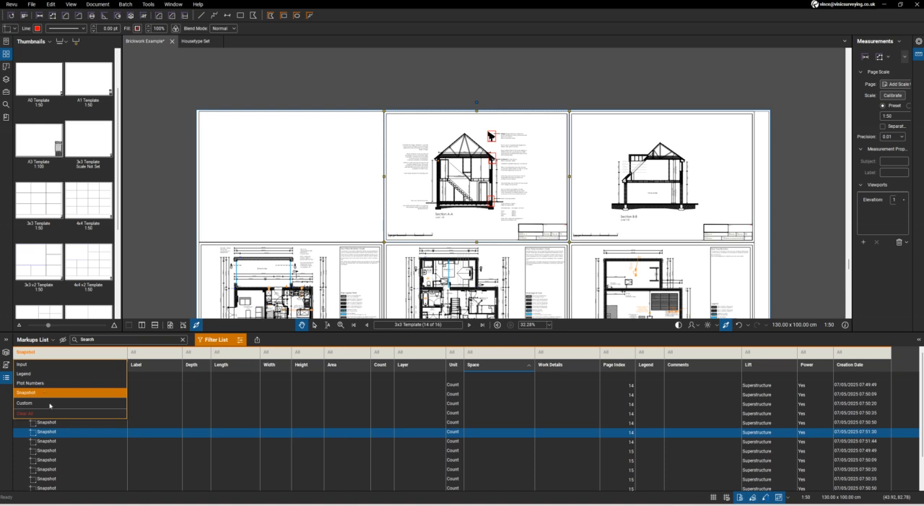
pyautogui.click(71, 444)
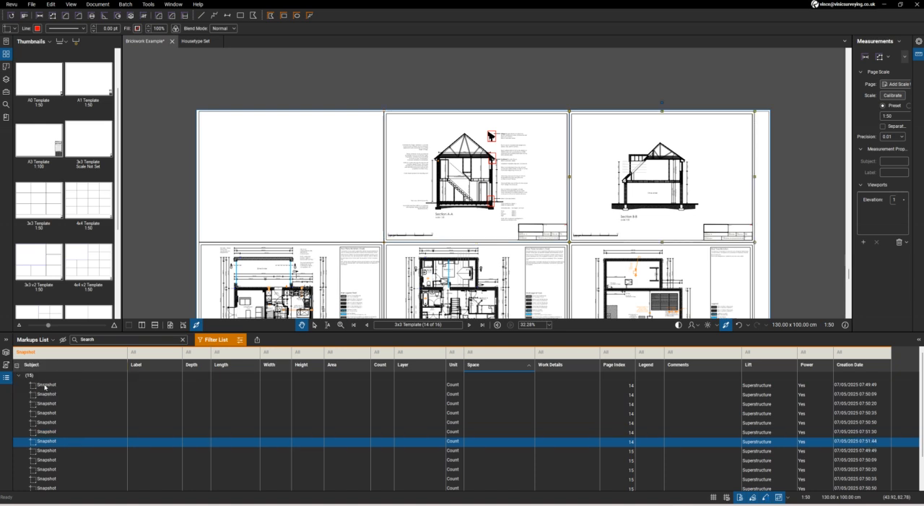
# Select every snapshot listed in the Markups List and flatten only the currently selected markups on pages 14-15
pyautogui.click(45, 385)
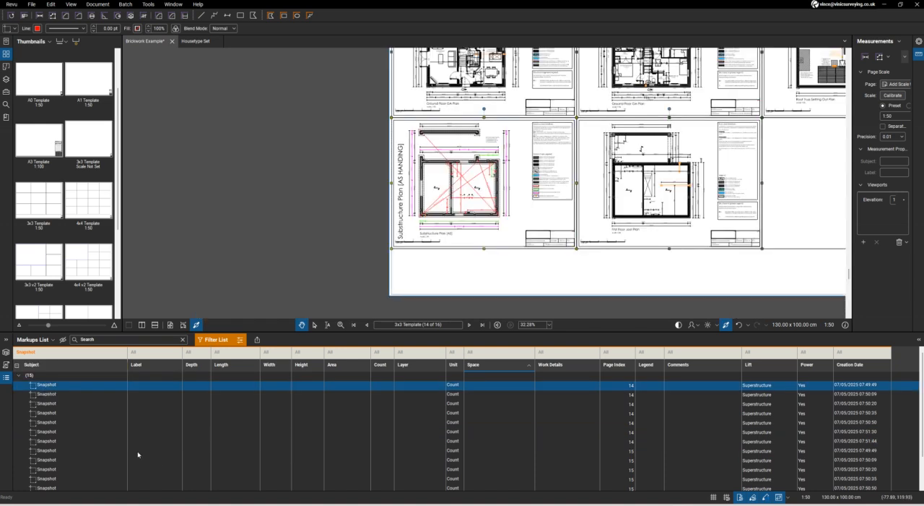
pyautogui.hotkey('ctrl', 'a')
pyautogui.scroll(-1, 90, 404)
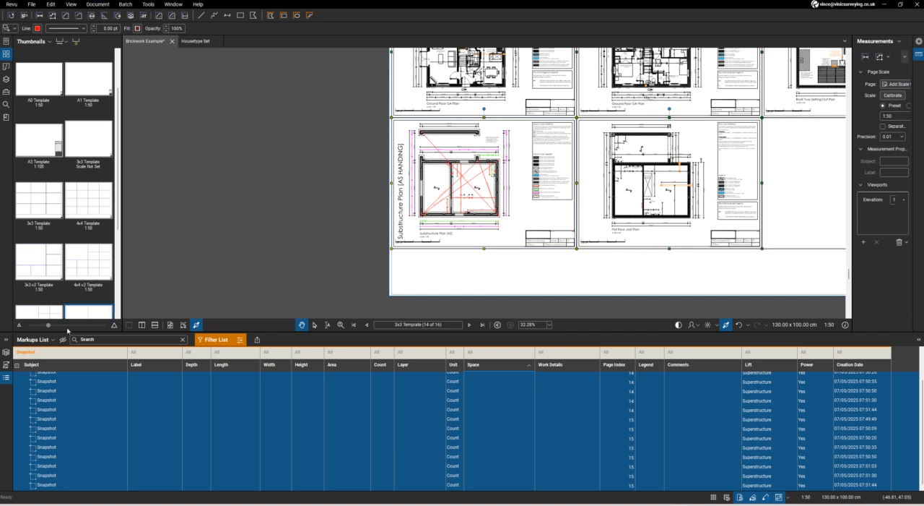
pyautogui.rightClick(57, 431)
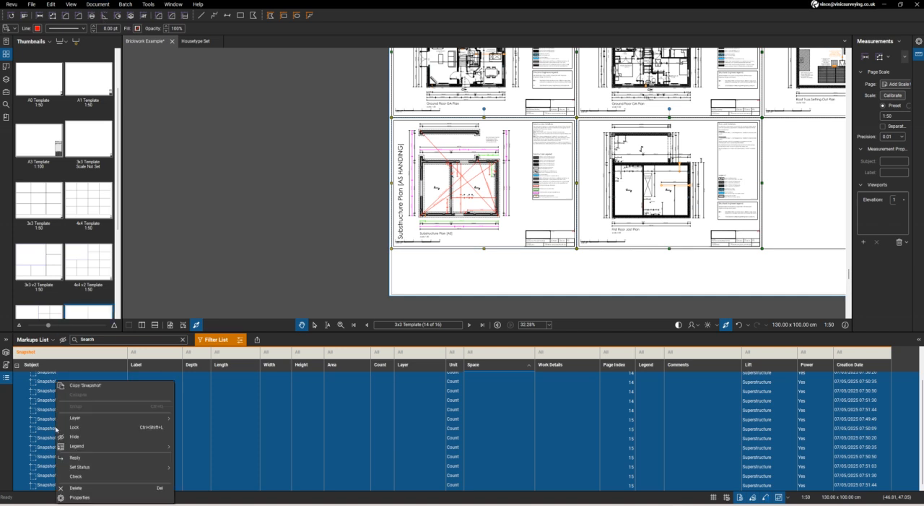
pyautogui.click(104, 5)
pyautogui.click(104, 5)
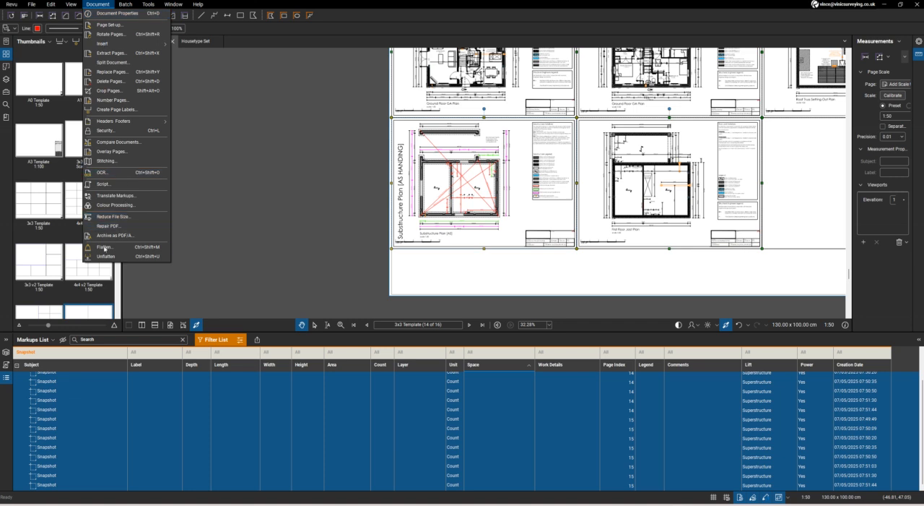
pyautogui.click(122, 247)
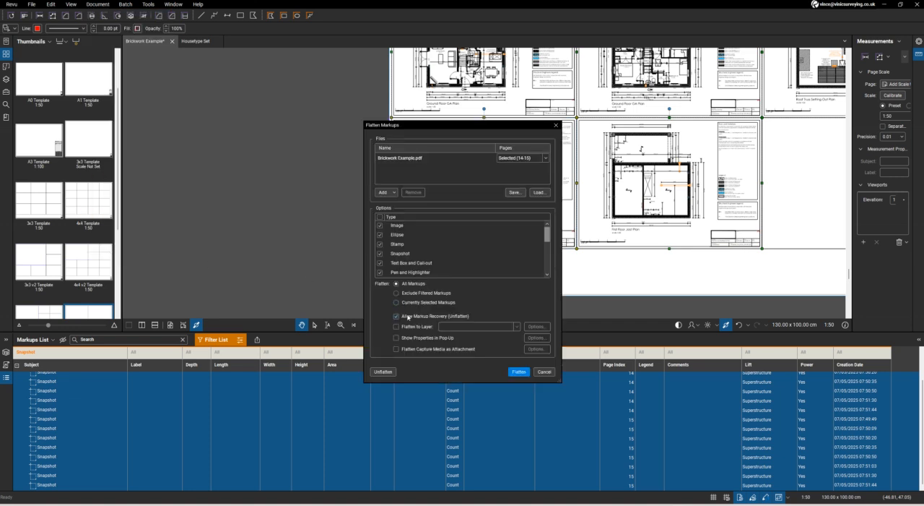
pyautogui.click(519, 372)
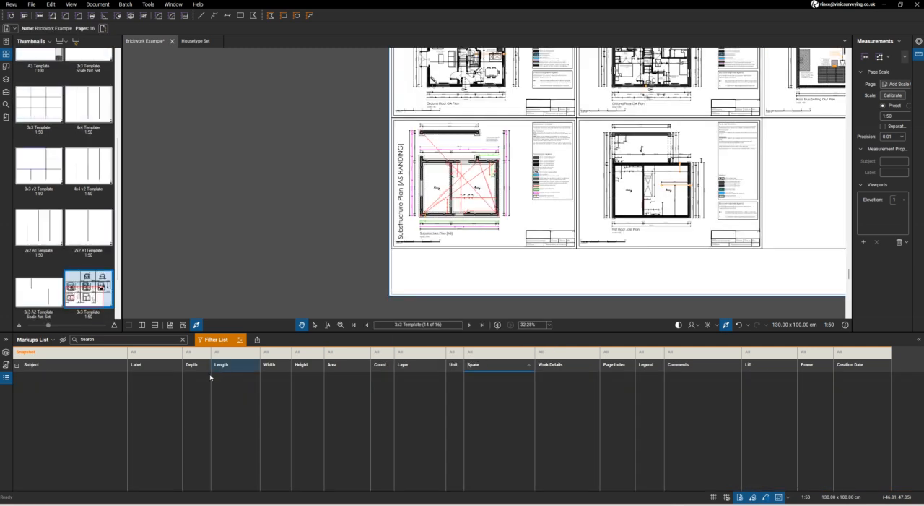
# Clear all filters from the Markups List and reduce its height to enlarge the drawing area
pyautogui.click(242, 340)
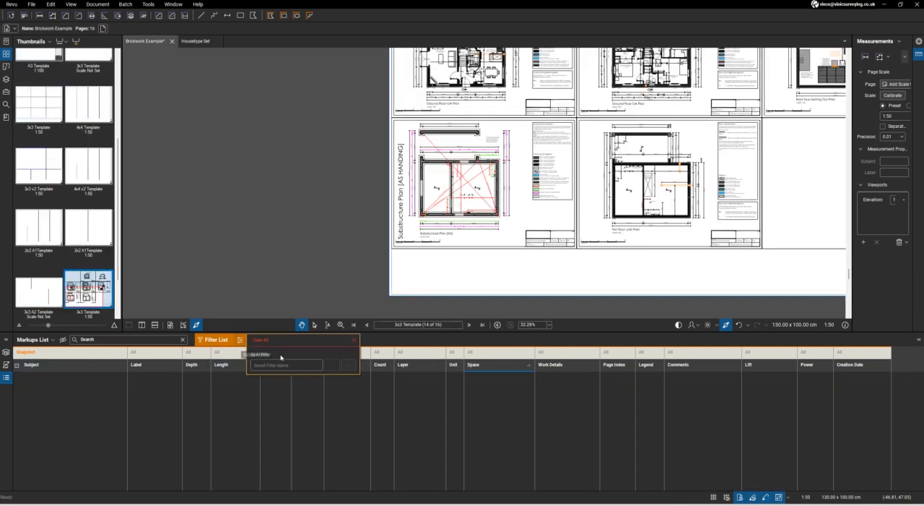
pyautogui.click(278, 343)
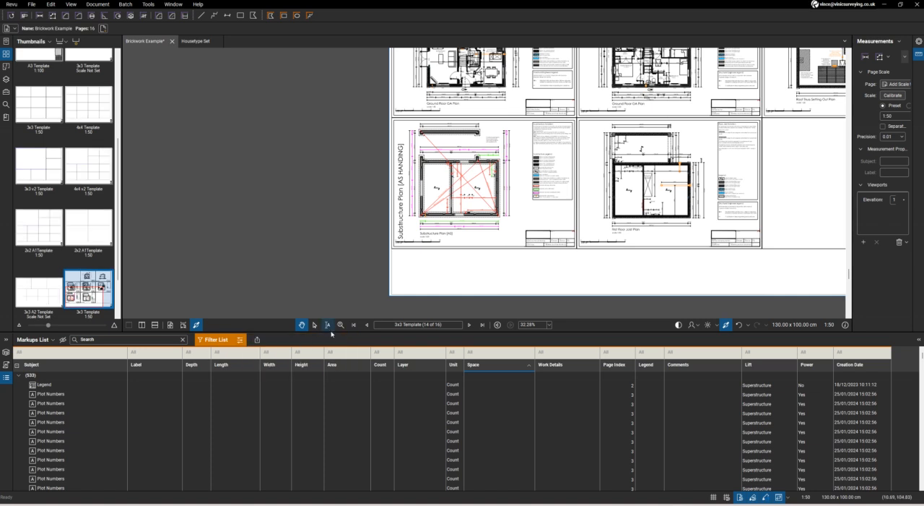
pyautogui.moveTo(332, 333); pyautogui.dragTo(338, 405)
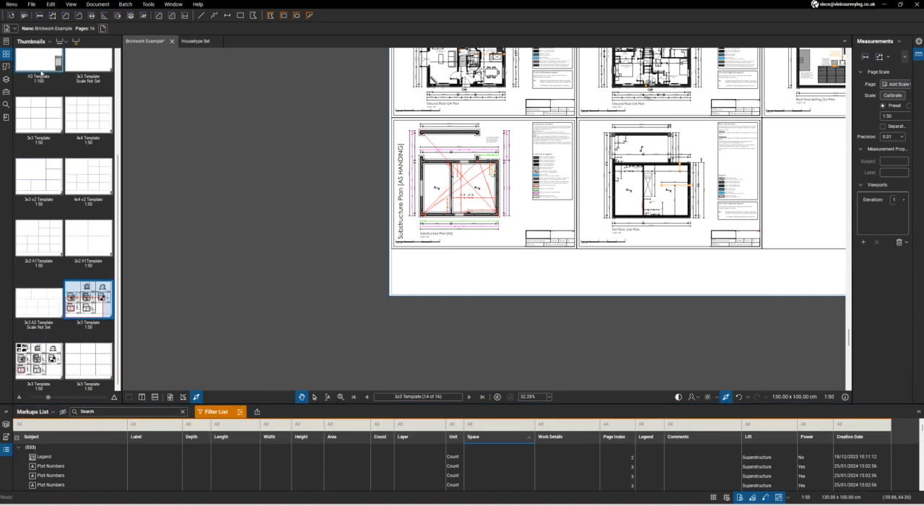
# On page 15, measure the Front Elevation's low brickwork left of the front door with Ext Wall 1, about 3.9 m by 0.6 m
pyautogui.click(6, 93)
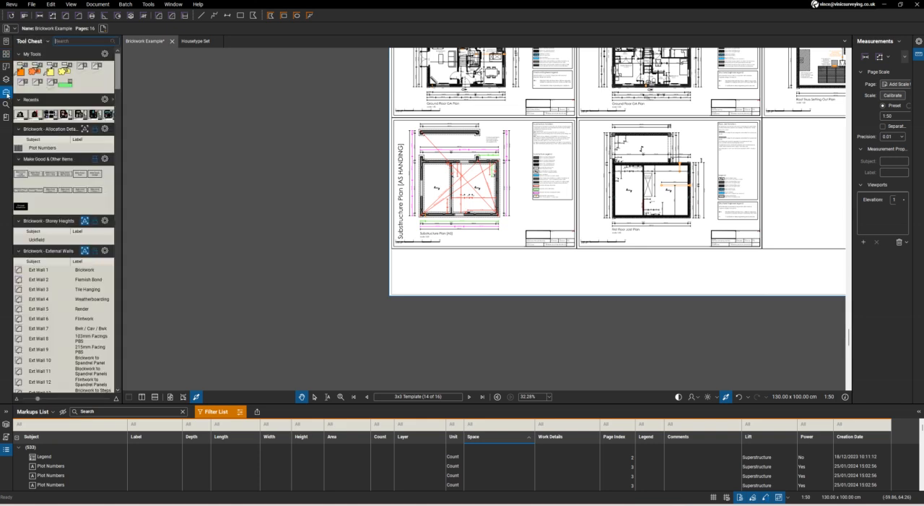
pyautogui.click(38, 269)
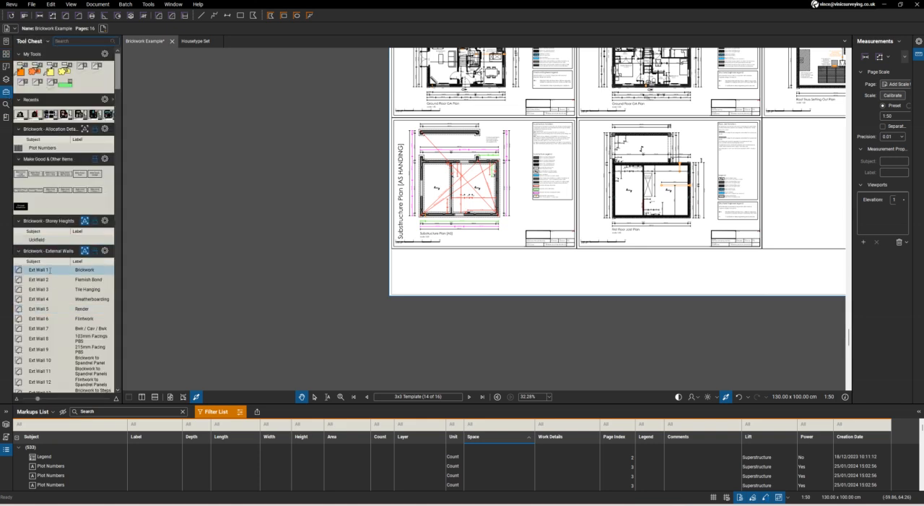
pyautogui.scroll(-4, 318, 251)
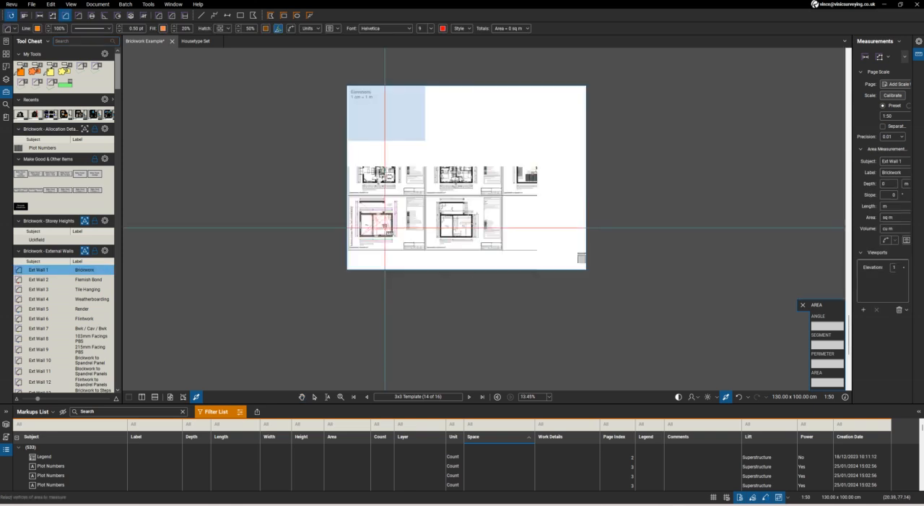
pyautogui.scroll(5, 406, 86)
pyautogui.scroll(2, 368, 127)
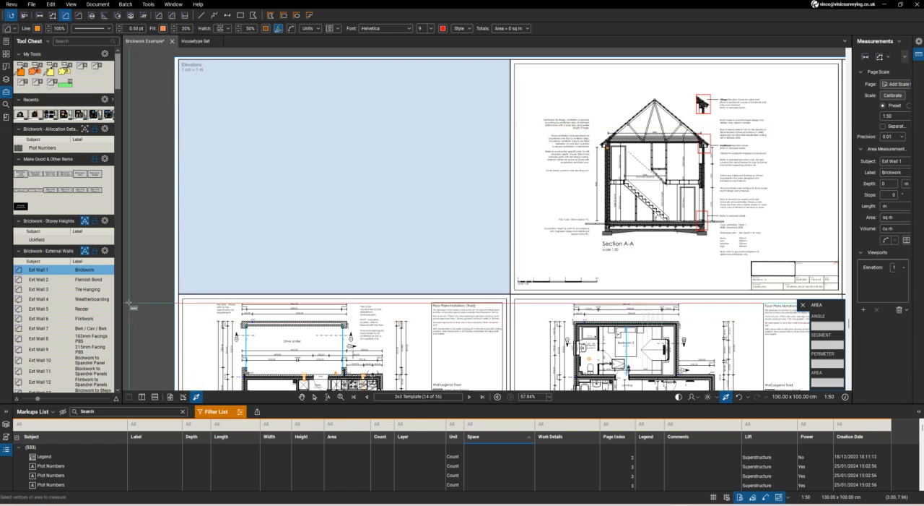
pyautogui.click(469, 396)
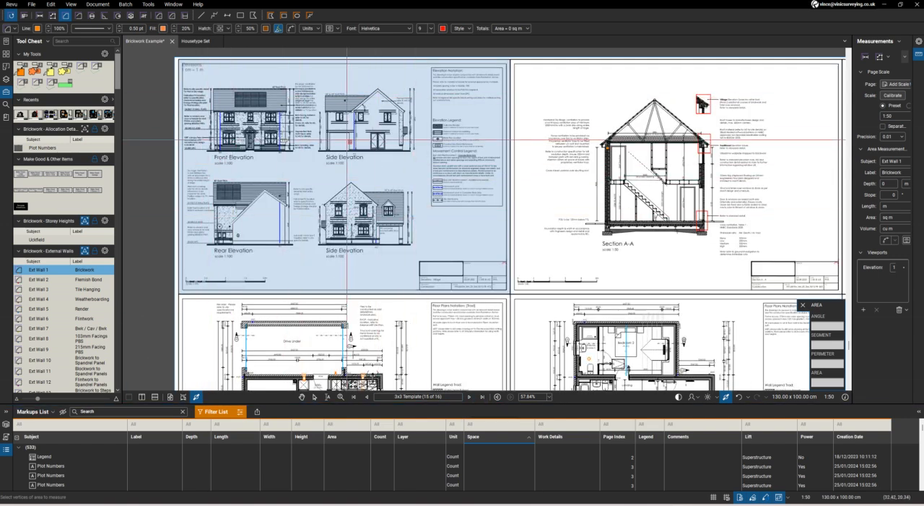
pyautogui.scroll(10, 229, 142)
pyautogui.click(171, 185)
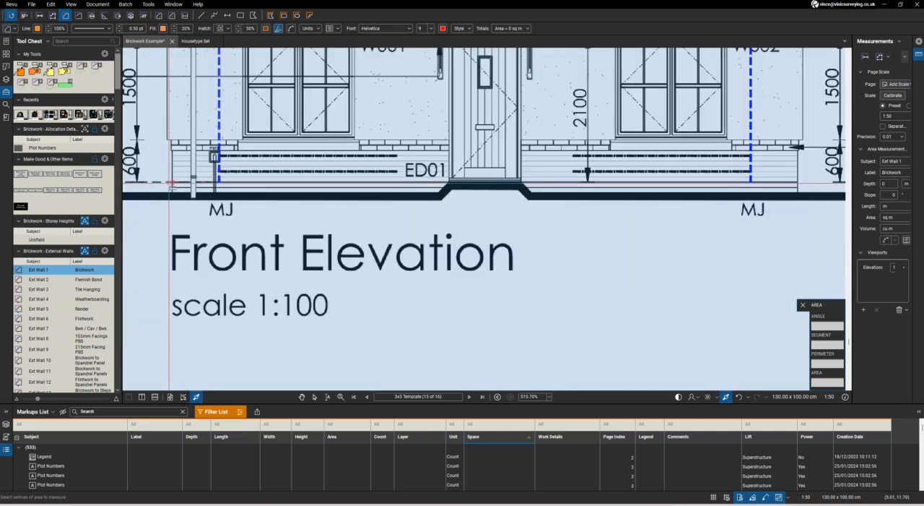
pyautogui.click(449, 140)
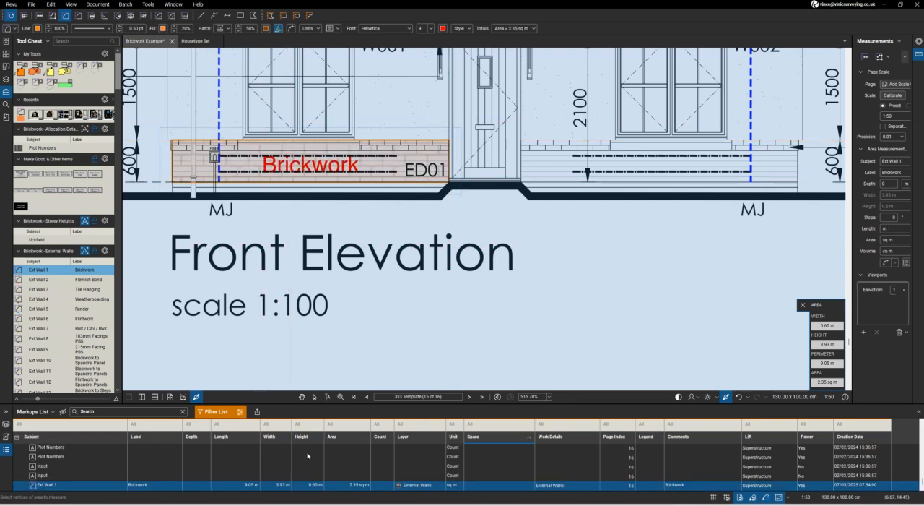
# Outline the ground floor plan's external footprint, including the drive-under, with the Scaffolding set's Birdcage area tool, about 79 sq m
pyautogui.scroll(-8, 369, 172)
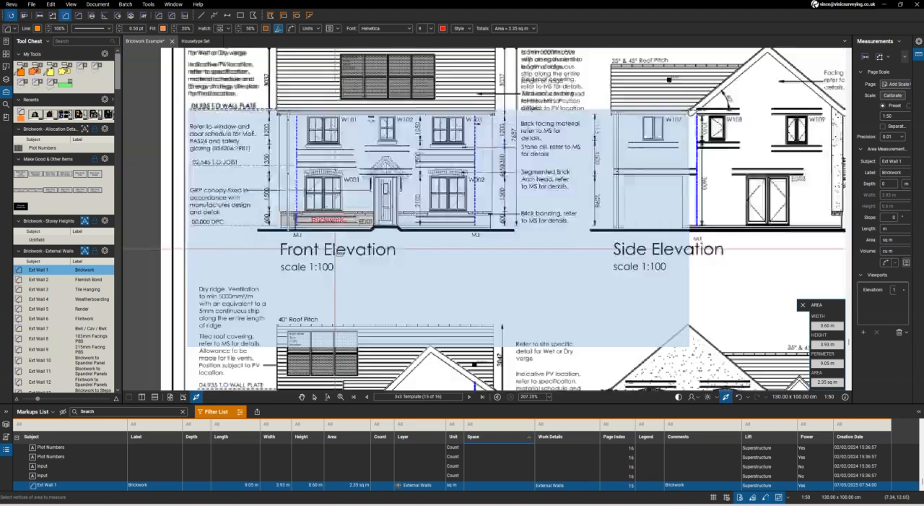
pyautogui.scroll(-5, 369, 172)
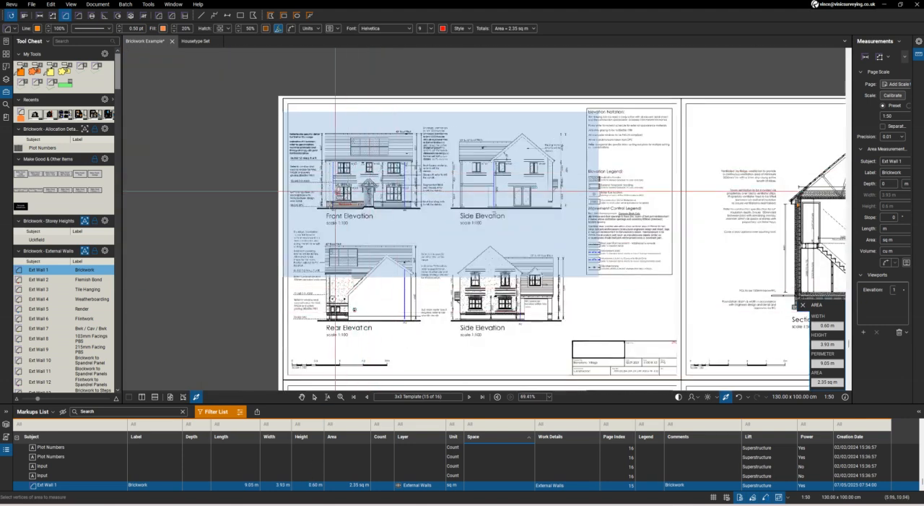
pyautogui.scroll(3, 368, 359)
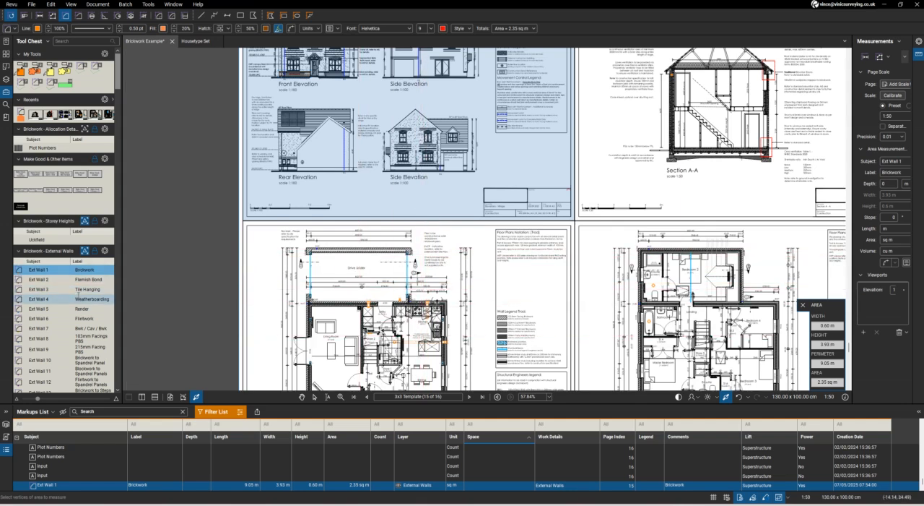
pyautogui.scroll(-15, 77, 296)
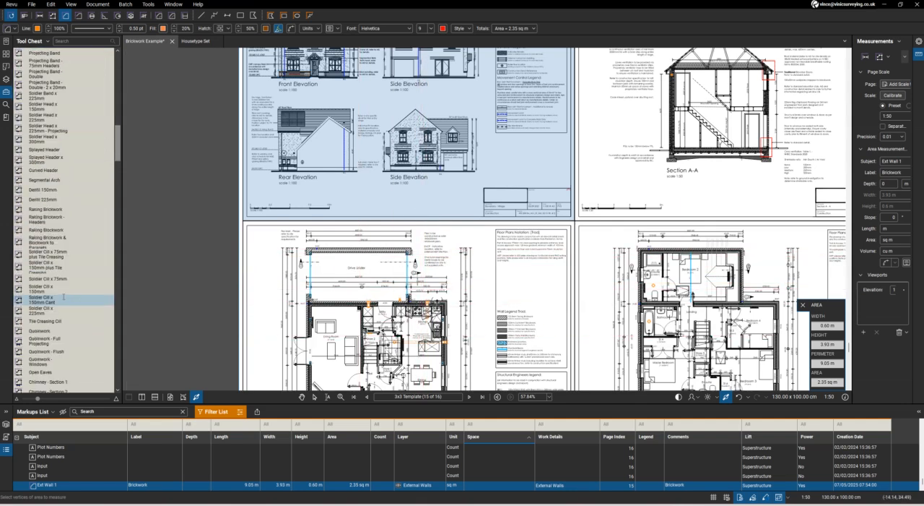
pyautogui.scroll(-20, 78, 293)
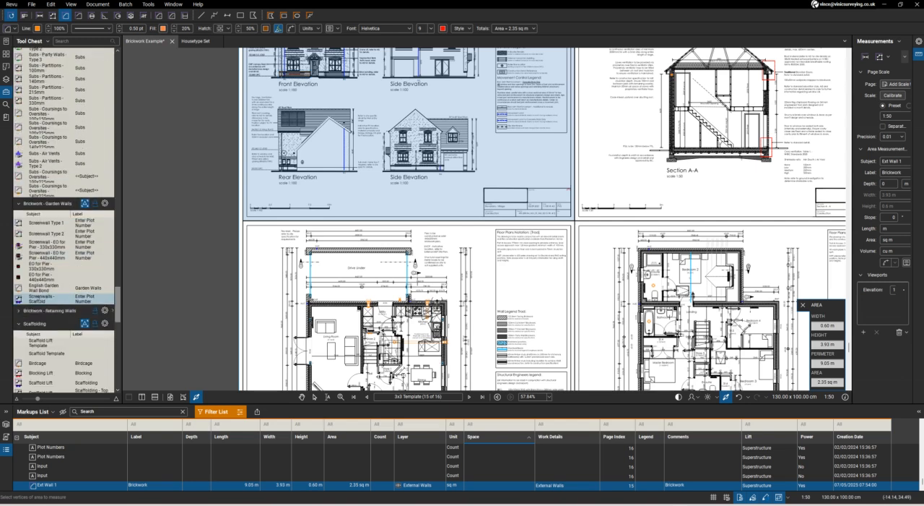
pyautogui.click(43, 362)
pyautogui.scroll(-2, 388, 205)
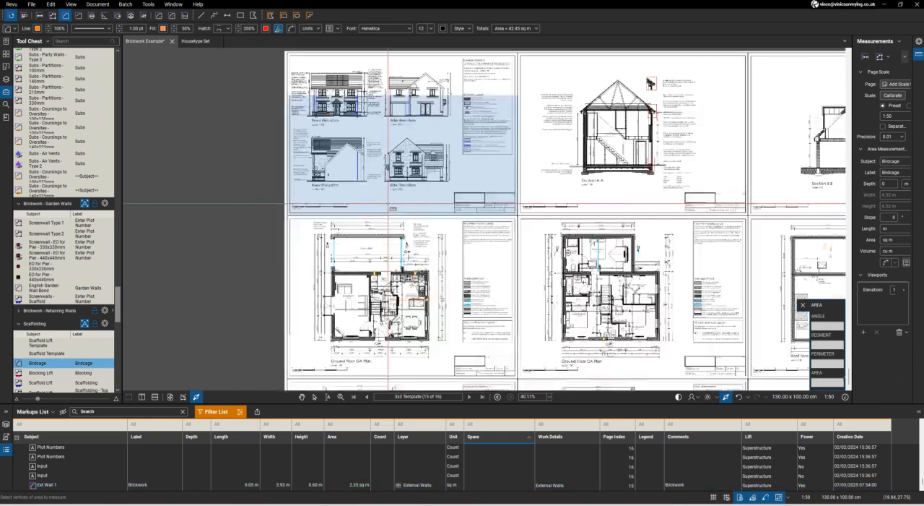
pyautogui.scroll(8, 388, 204)
pyautogui.click(338, 228)
pyautogui.click(652, 230)
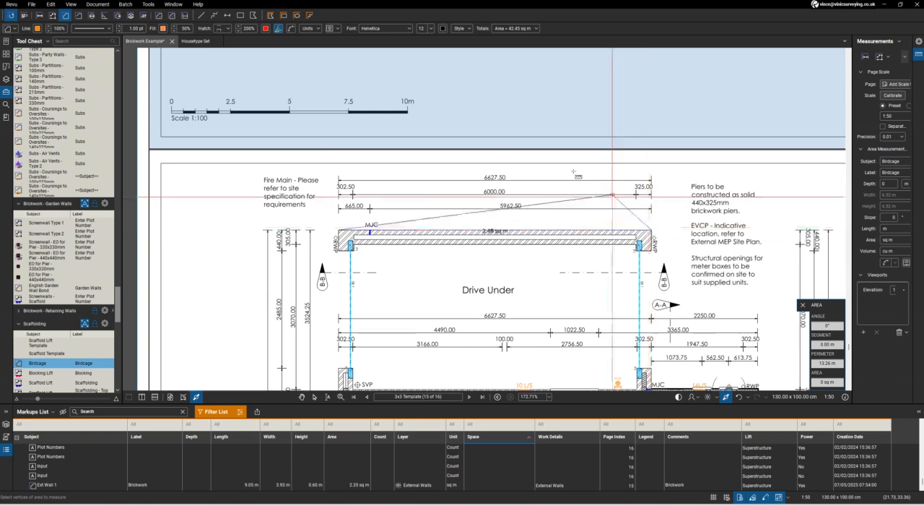
pyautogui.scroll(-6, 613, 195)
pyautogui.scroll(8, 536, 223)
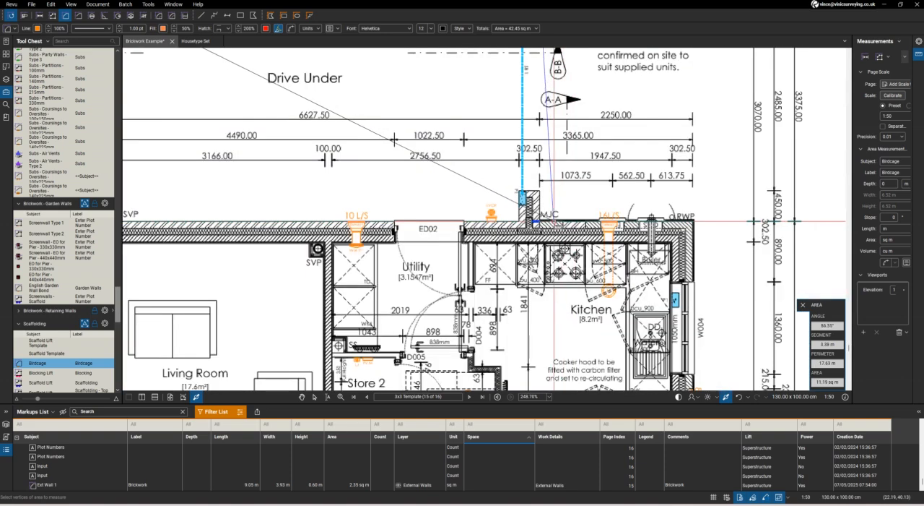
pyautogui.click(540, 221)
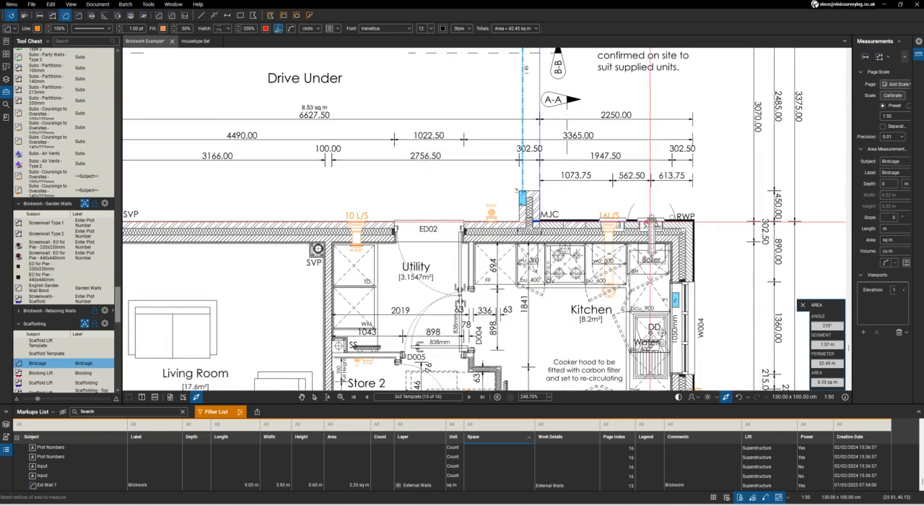
pyautogui.scroll(-5, 661, 278)
pyautogui.scroll(6, 660, 278)
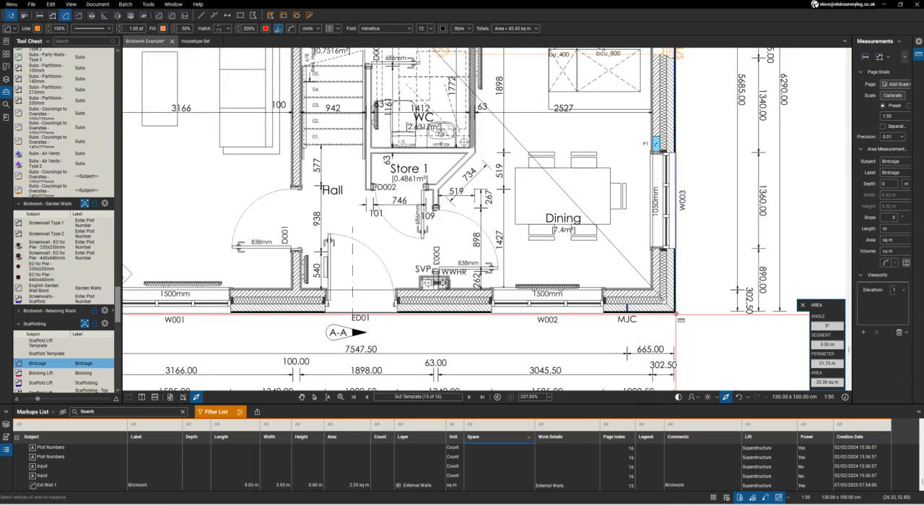
pyautogui.click(677, 313)
pyautogui.scroll(-5, 677, 312)
pyautogui.scroll(5, 402, 288)
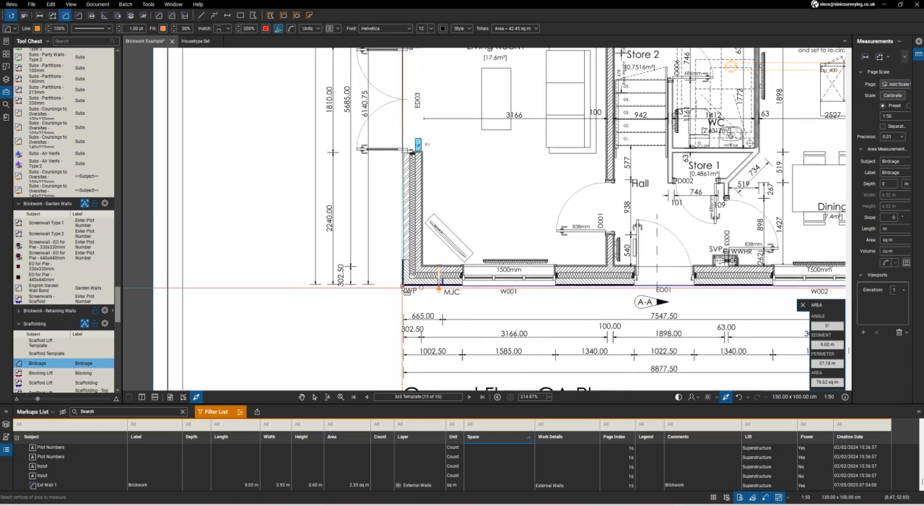
pyautogui.doubleClick(402, 287)
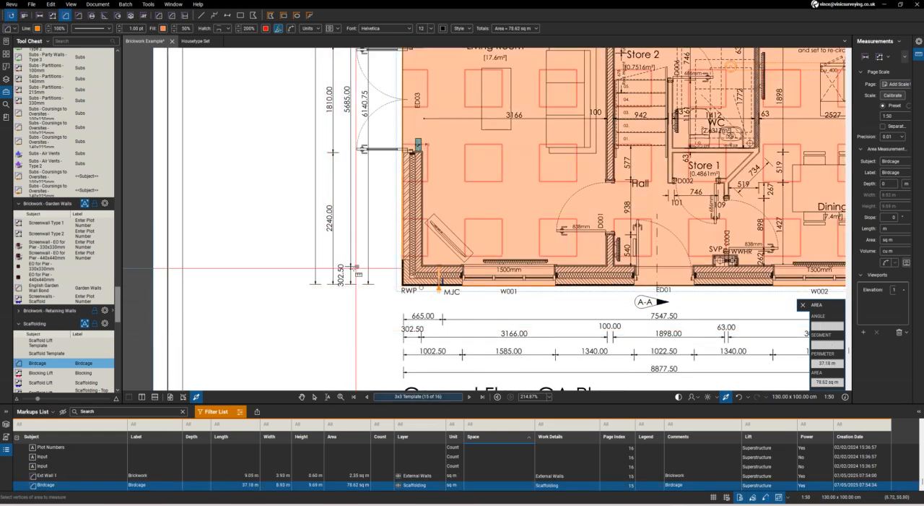
pyautogui.scroll(-10, 356, 269)
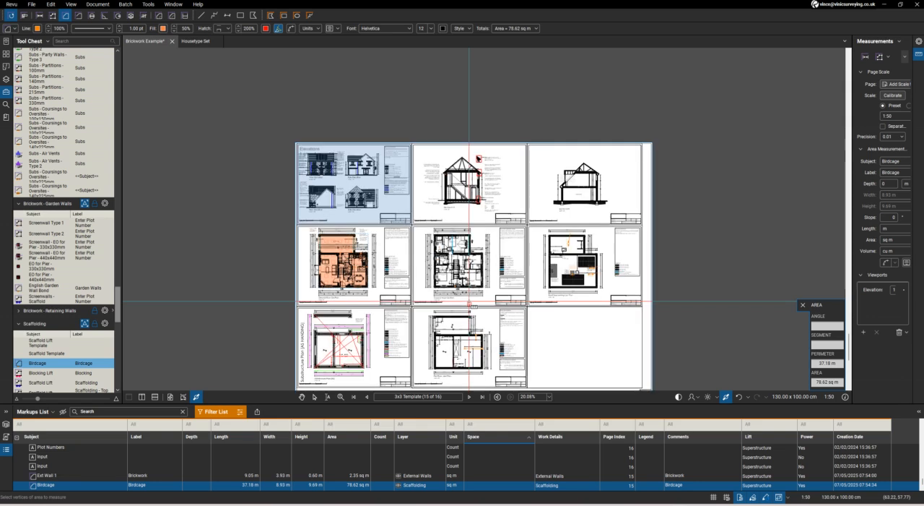